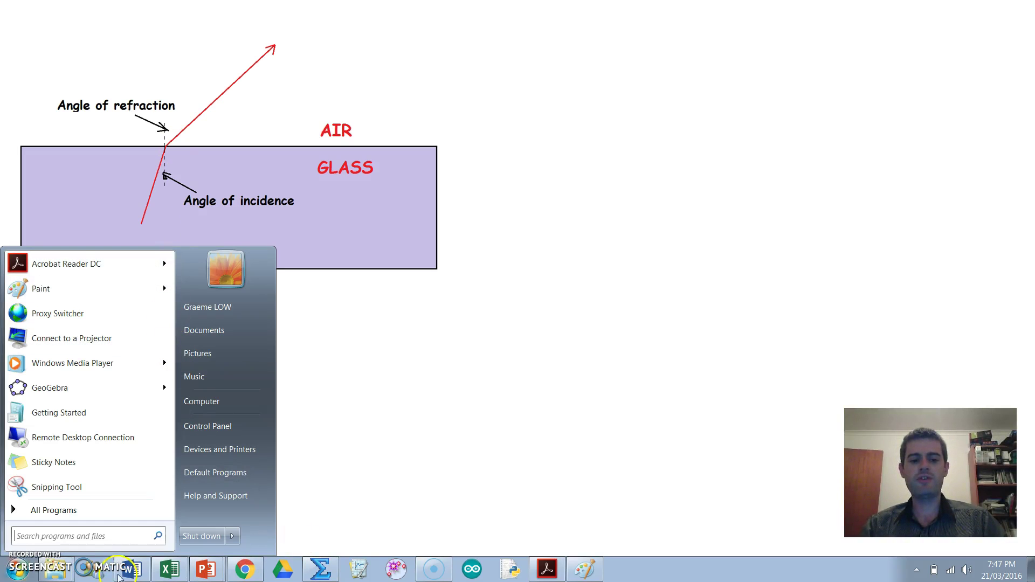
- Bring the 'Example - Snells Prac' Excel workbook with its angle table to the front
{"action": "left_click", "coordinate": [167, 571]}
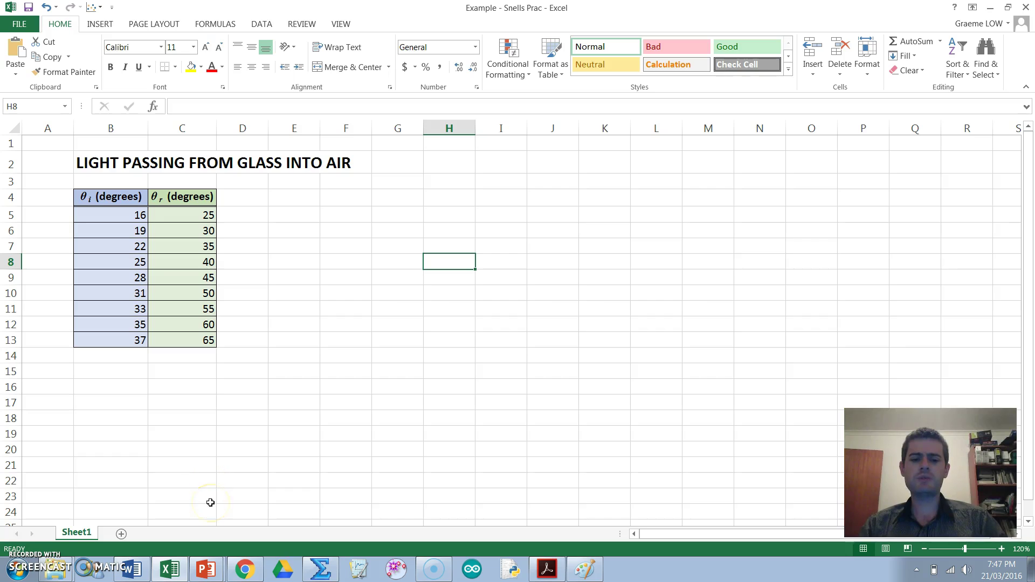
- Return to the Snell's Graphing slide show and advance it to reveal n_i sin θ_i = n_r sin θ_r
{"action": "left_click", "coordinate": [204, 558]}
{"action": "left_click", "coordinate": [205, 521]}
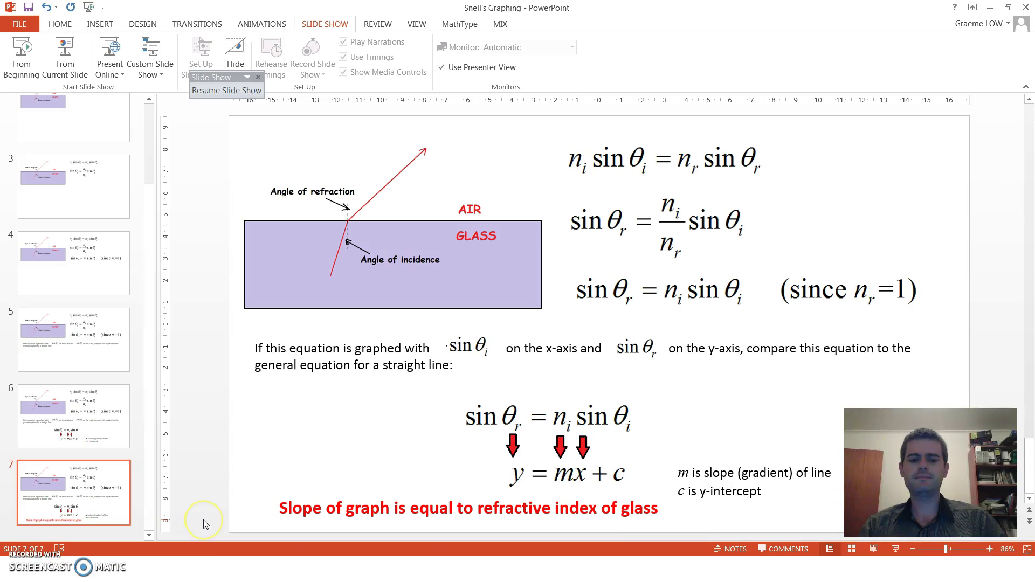
{"action": "key", "text": "super"}
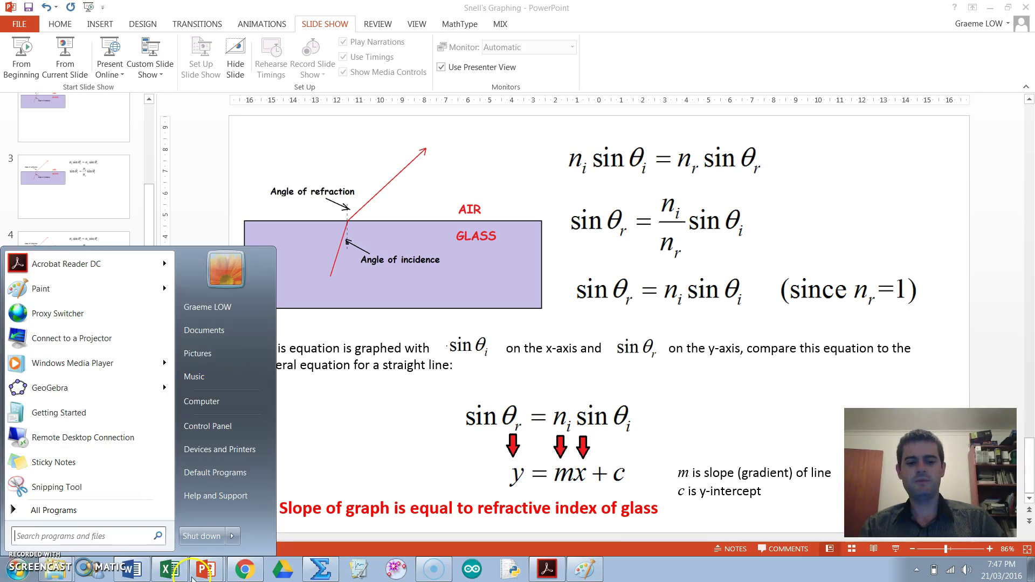
{"action": "left_click", "coordinate": [197, 571]}
{"action": "left_click", "coordinate": [192, 549]}
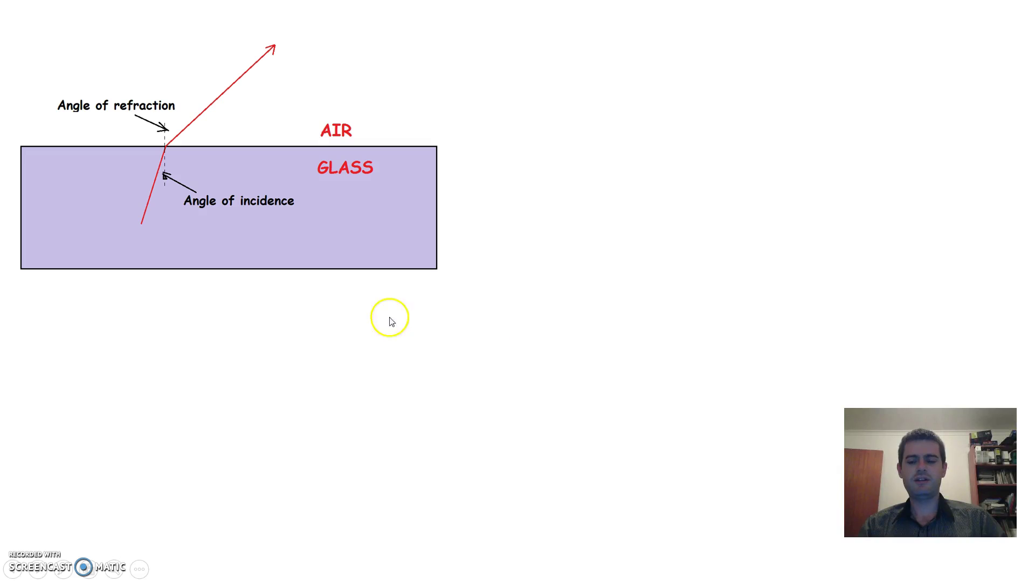
{"action": "left_click", "coordinate": [537, 278]}
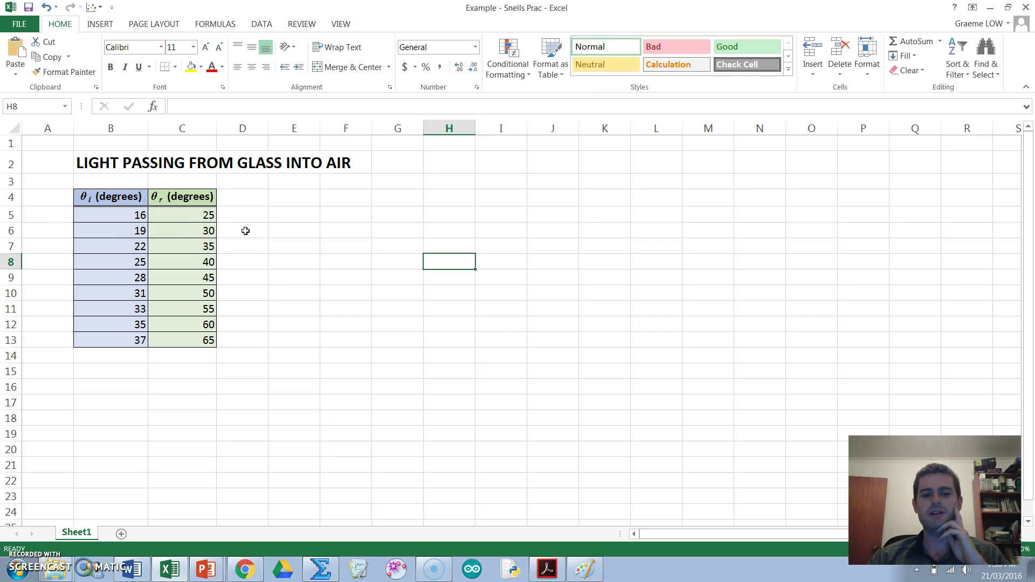
- Insert a new empty column C before θr and head it 'sin theta i'
{"action": "left_click", "coordinate": [160, 127]}
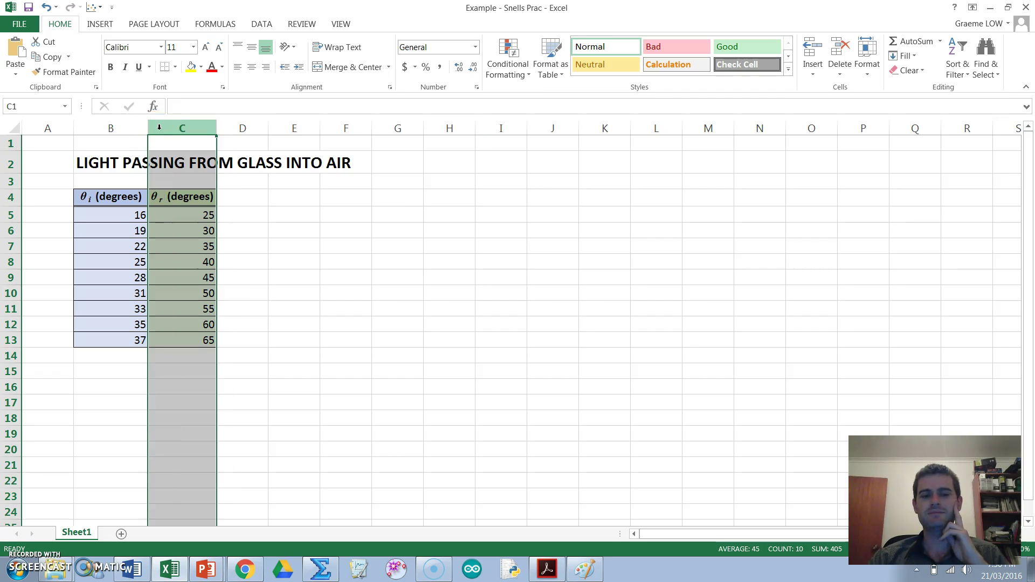
{"action": "right_click", "coordinate": [159, 127]}
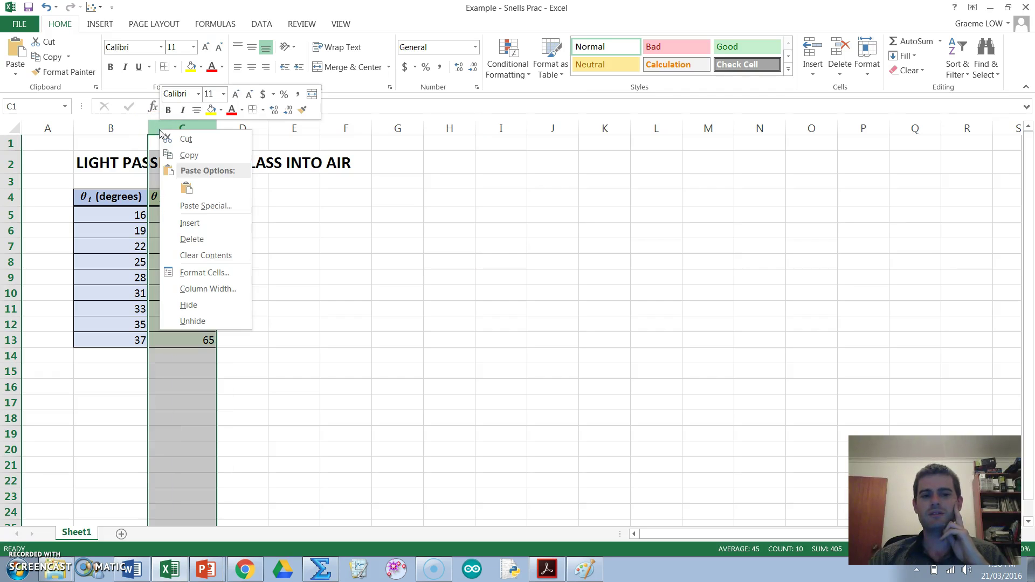
{"action": "left_click", "coordinate": [194, 225]}
{"action": "left_click", "coordinate": [191, 199]}
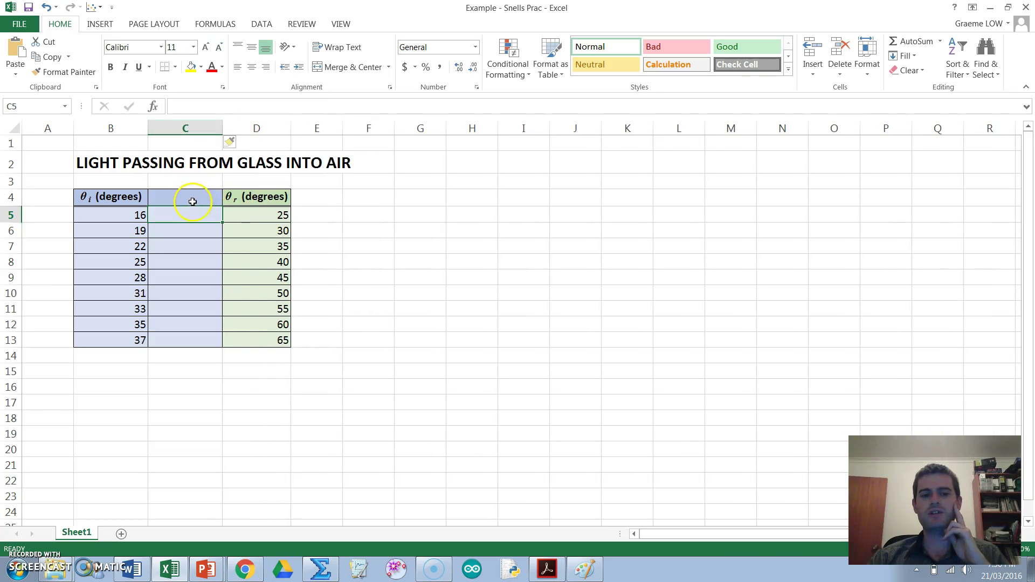
{"action": "type", "text": "sin"}
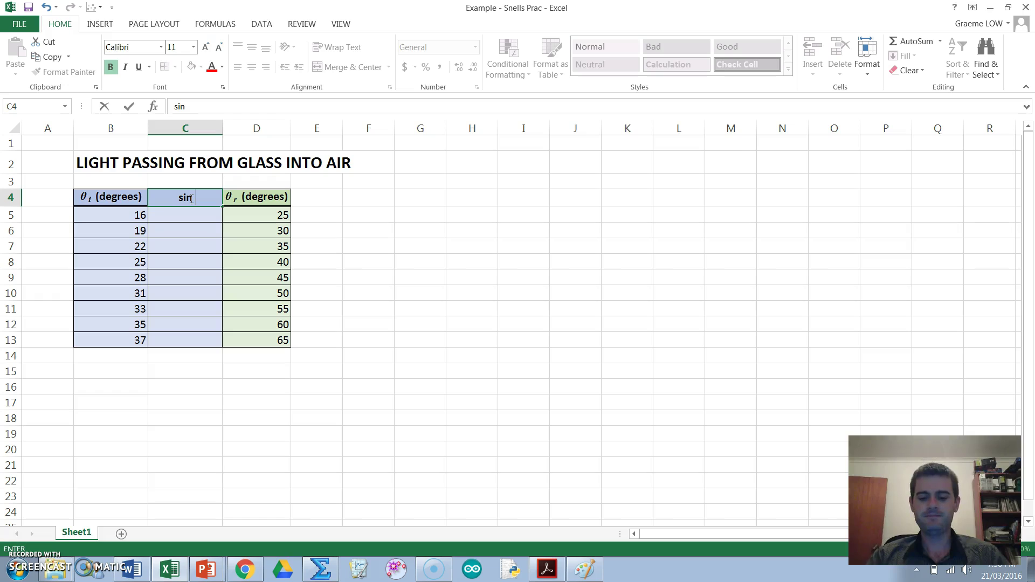
{"action": "type", "text": " thet"}
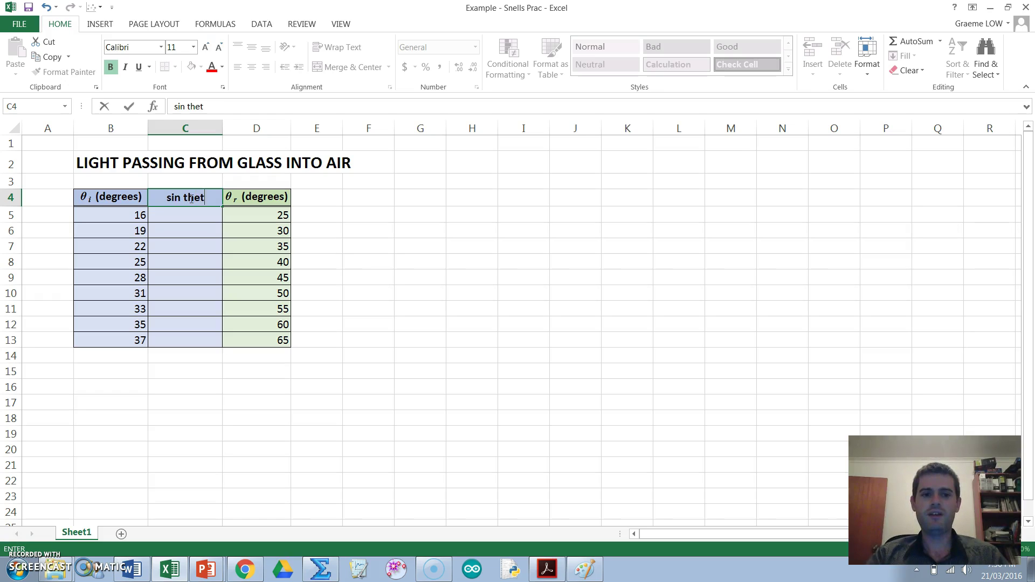
{"action": "type", "text": "a i"}
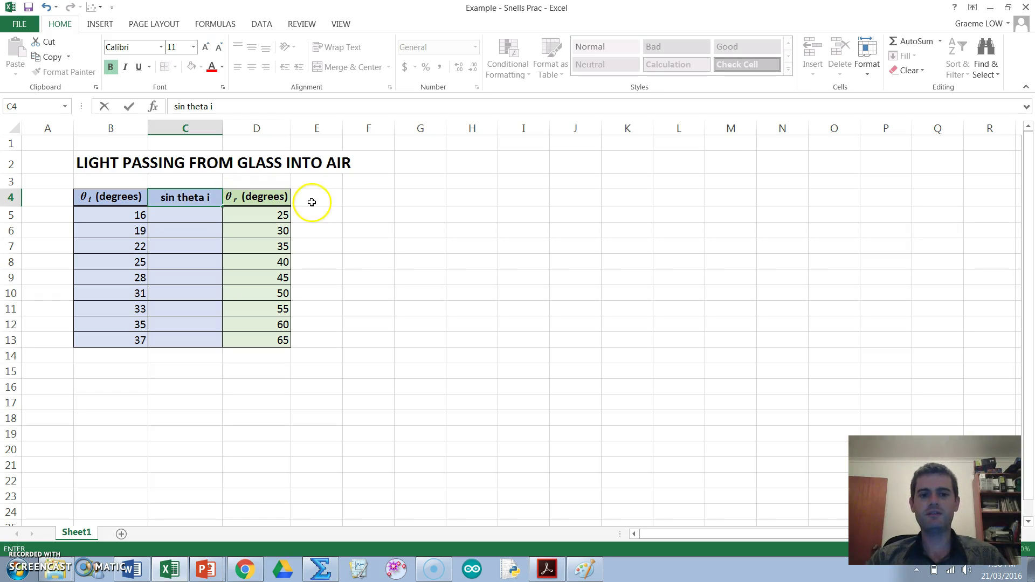
{"action": "left_click", "coordinate": [278, 198]}
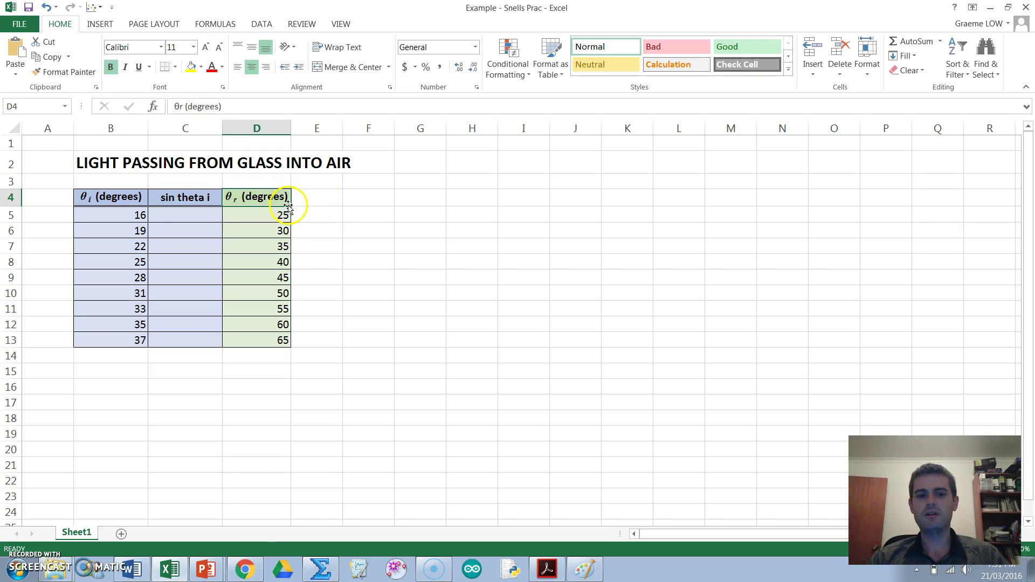
- Head column E 'sin theta r' and widen column E to fit the heading
{"action": "left_click", "coordinate": [308, 196]}
{"action": "type", "text": "s"}
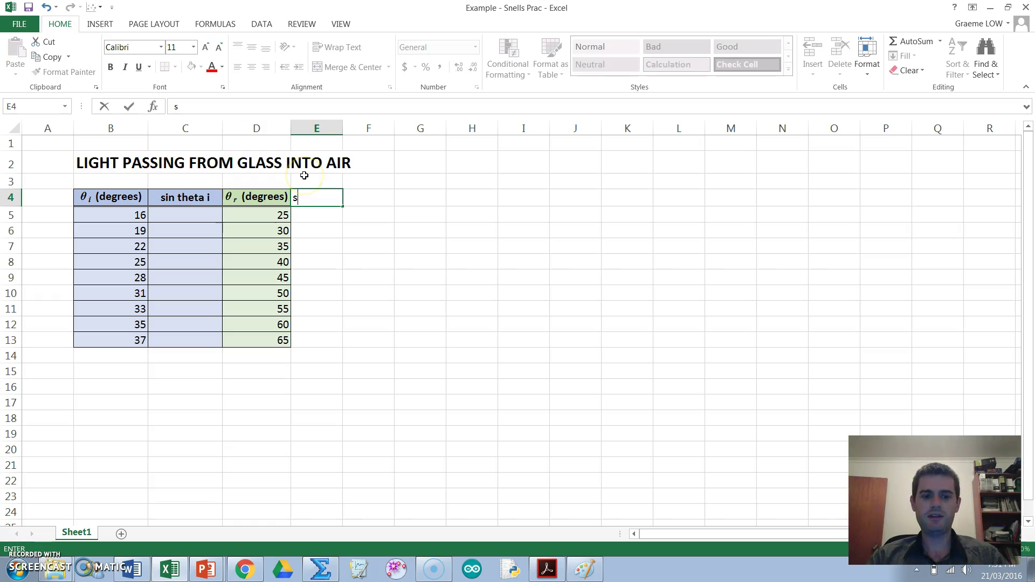
{"action": "type", "text": "in theta r"}
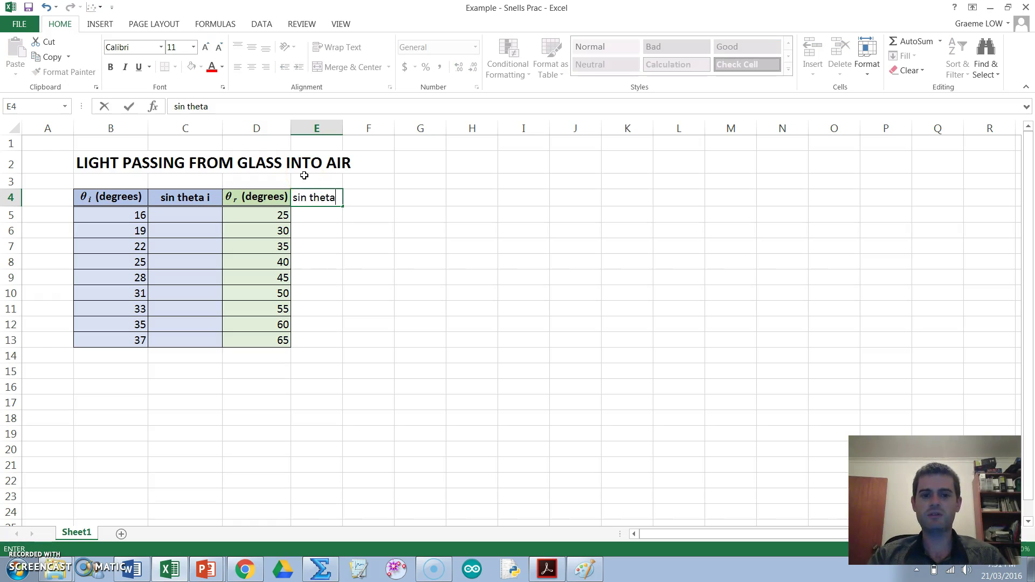
{"action": "left_click", "coordinate": [462, 225]}
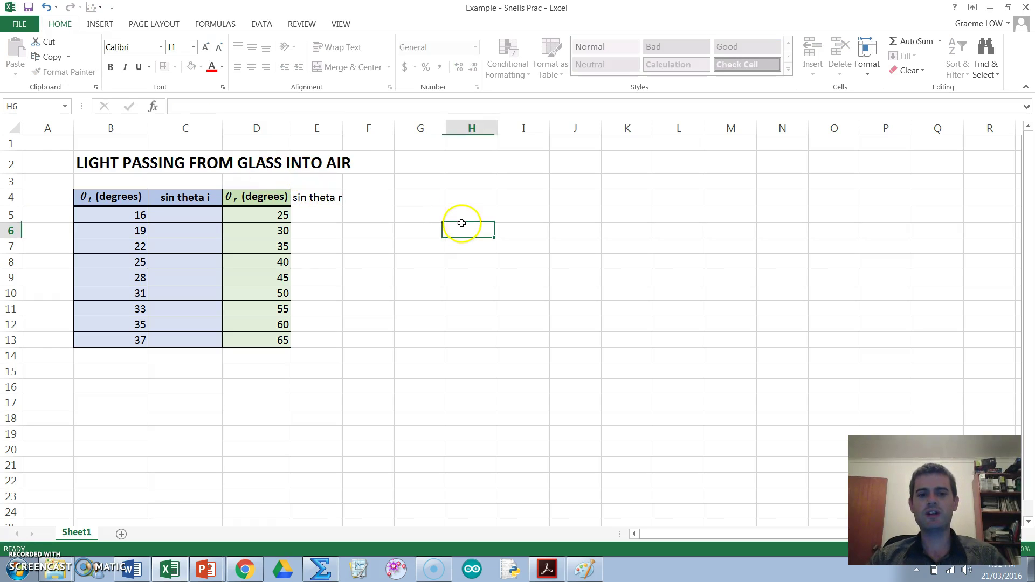
{"action": "left_click_drag", "start_coordinate": [339, 123], "coordinate": [353, 124]}
{"action": "left_click", "coordinate": [418, 249]}
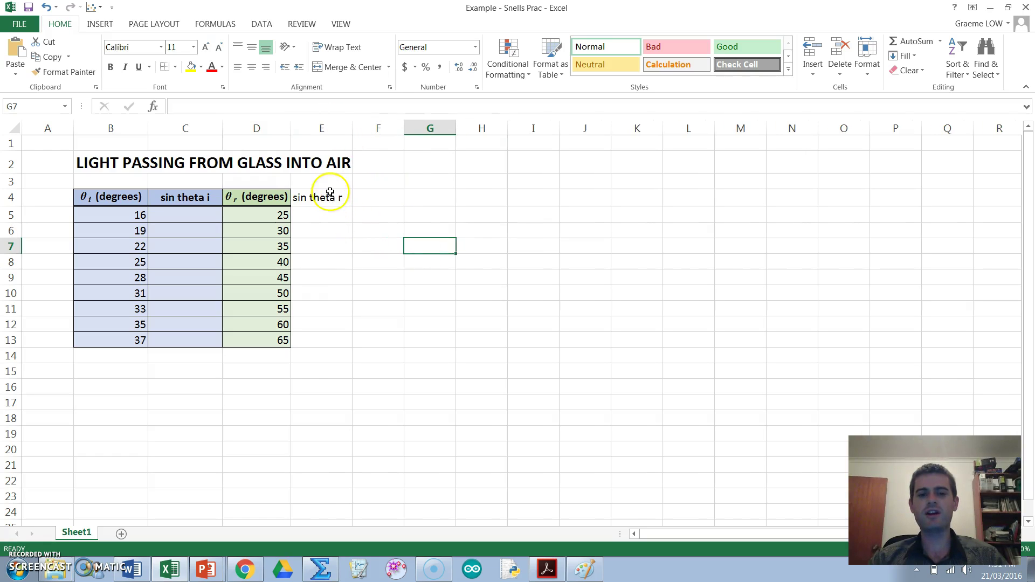
- Give cells E4:E13 all borders and a light green fill matching the θr column
{"action": "left_click_drag", "start_coordinate": [340, 197], "coordinate": [328, 340]}
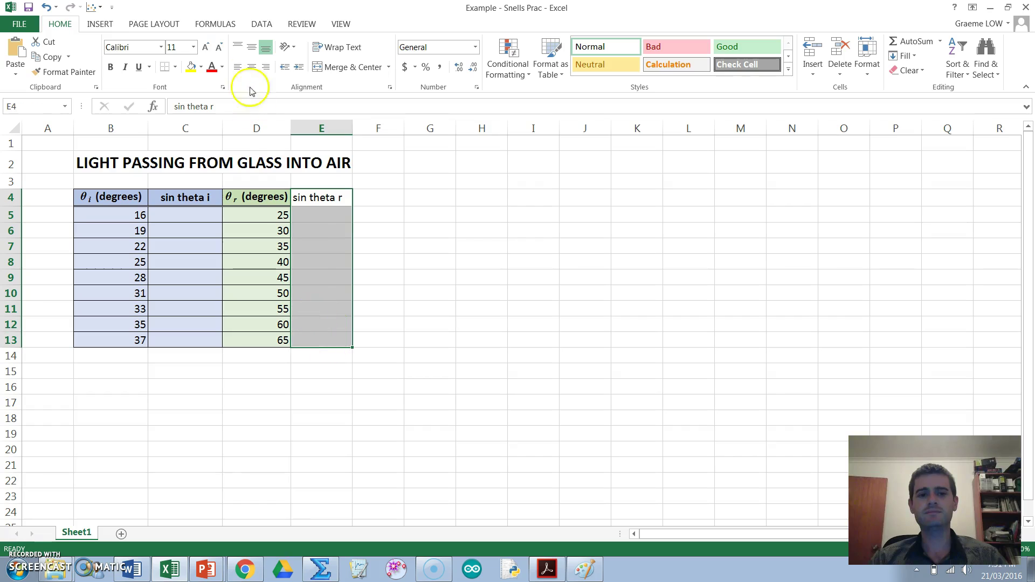
{"action": "left_click", "coordinate": [176, 67]}
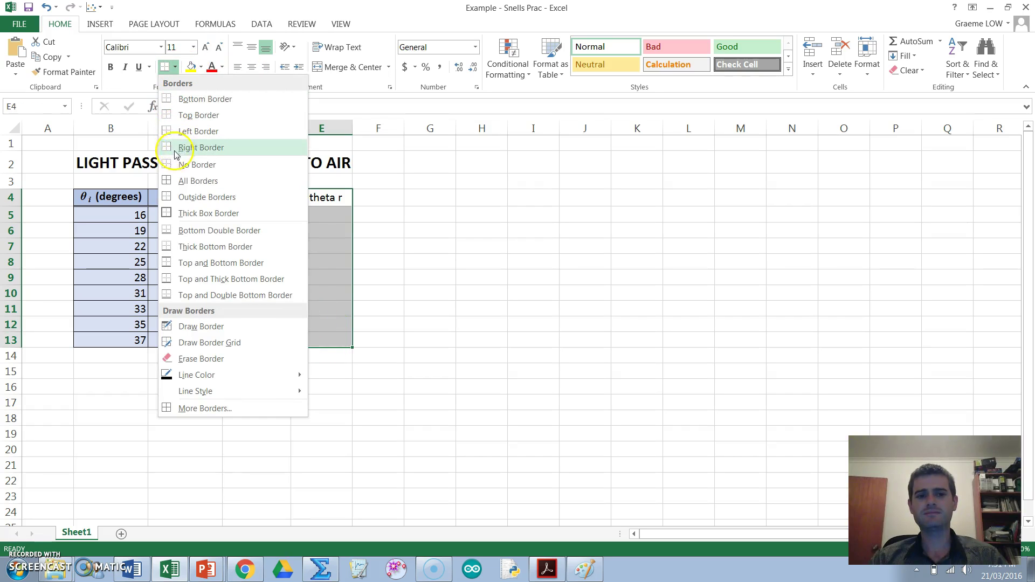
{"action": "left_click", "coordinate": [182, 178]}
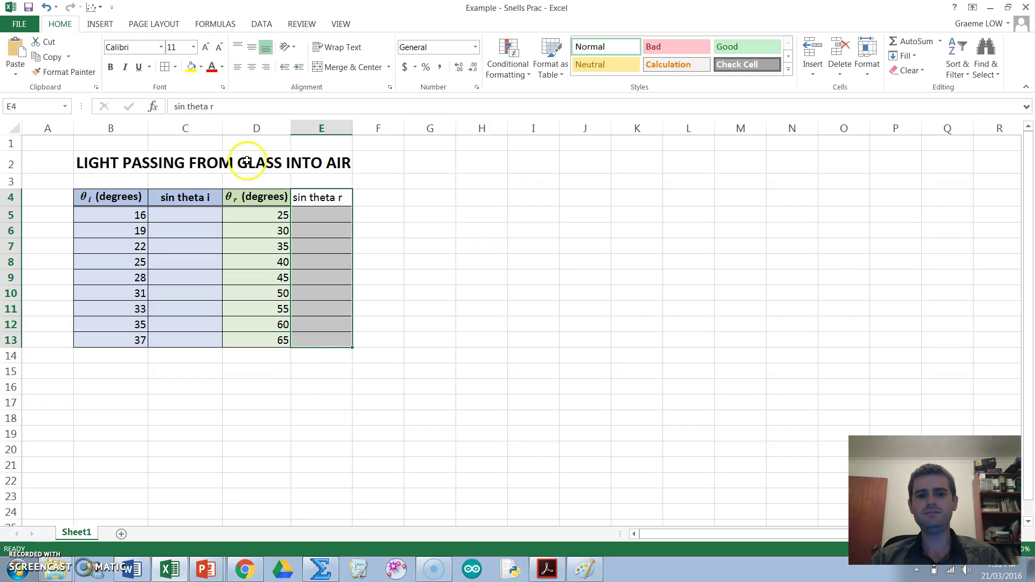
{"action": "left_click", "coordinate": [201, 67]}
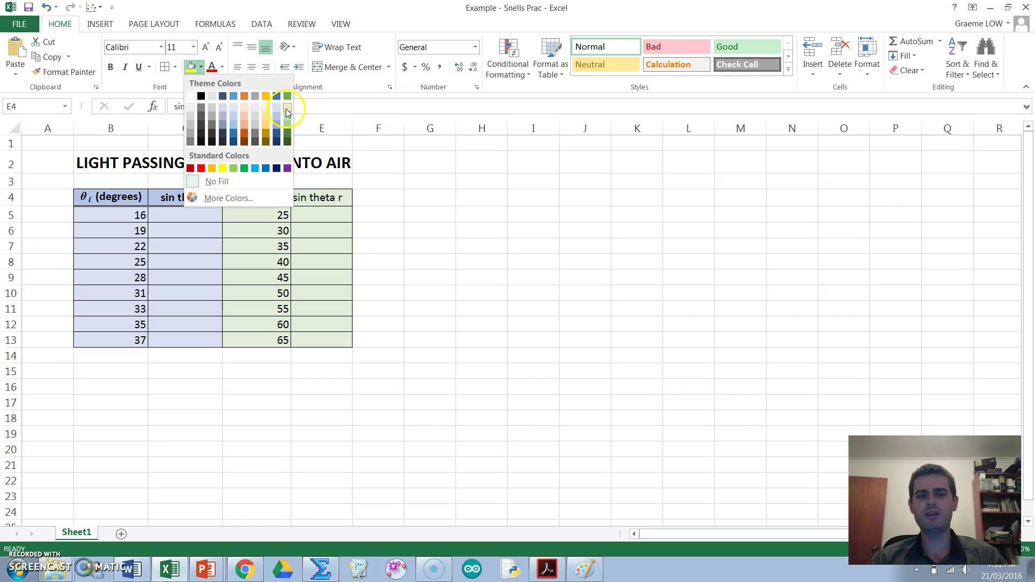
{"action": "left_click", "coordinate": [287, 107]}
{"action": "left_click", "coordinate": [323, 199]}
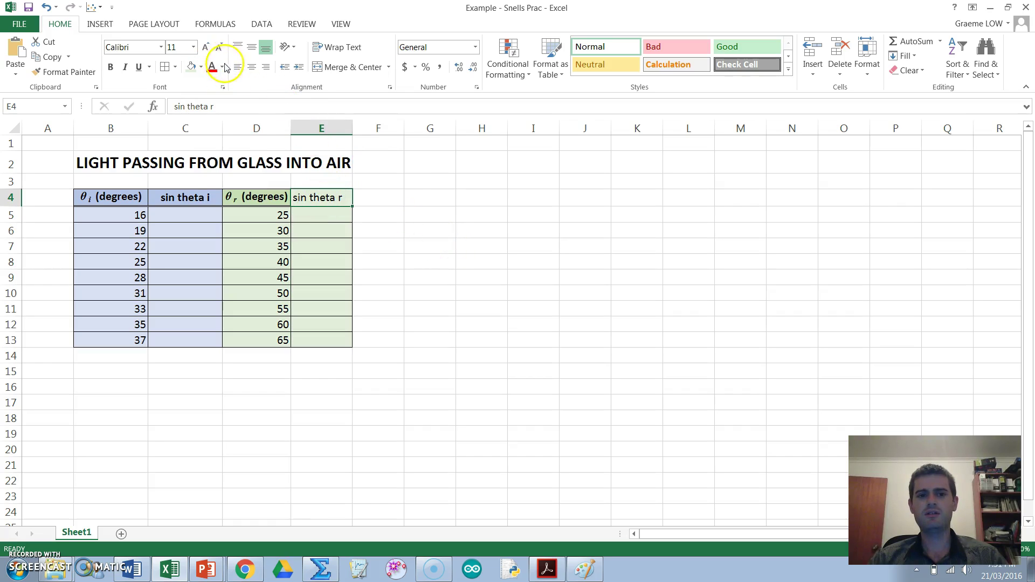
{"action": "left_click", "coordinate": [201, 67]}
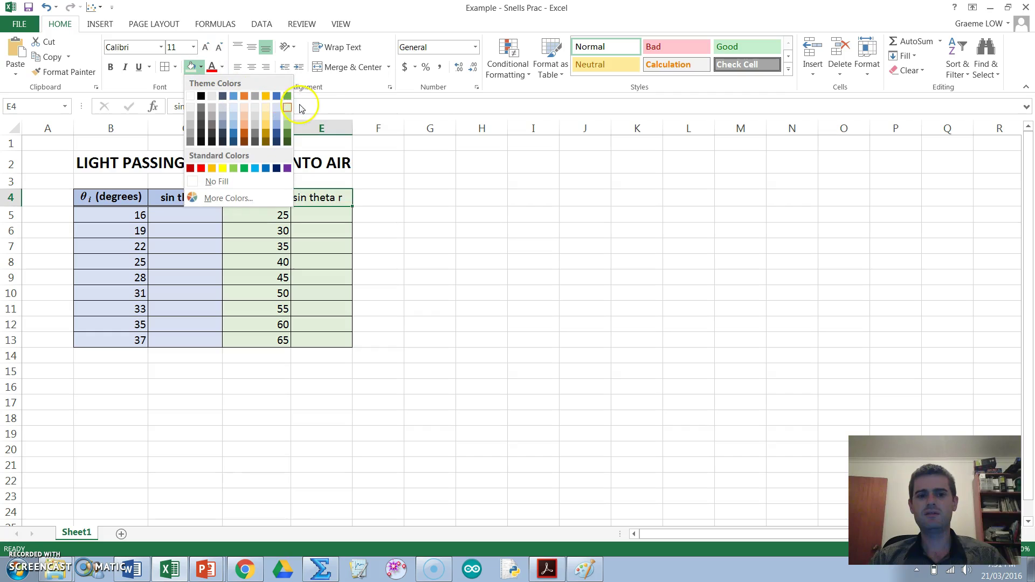
{"action": "left_click", "coordinate": [290, 115]}
{"action": "left_click", "coordinate": [520, 226]}
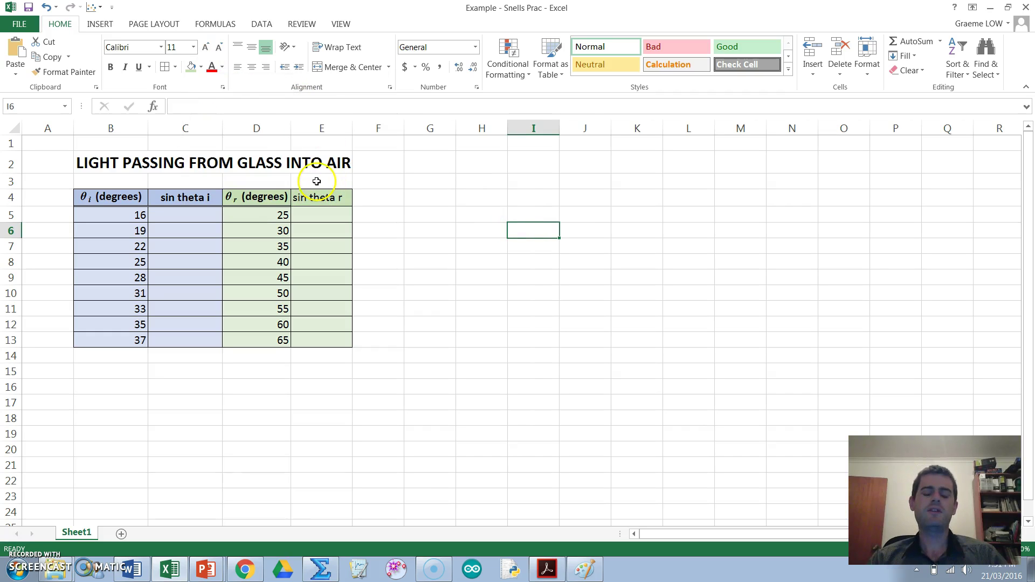
{"action": "left_click", "coordinate": [197, 214]}
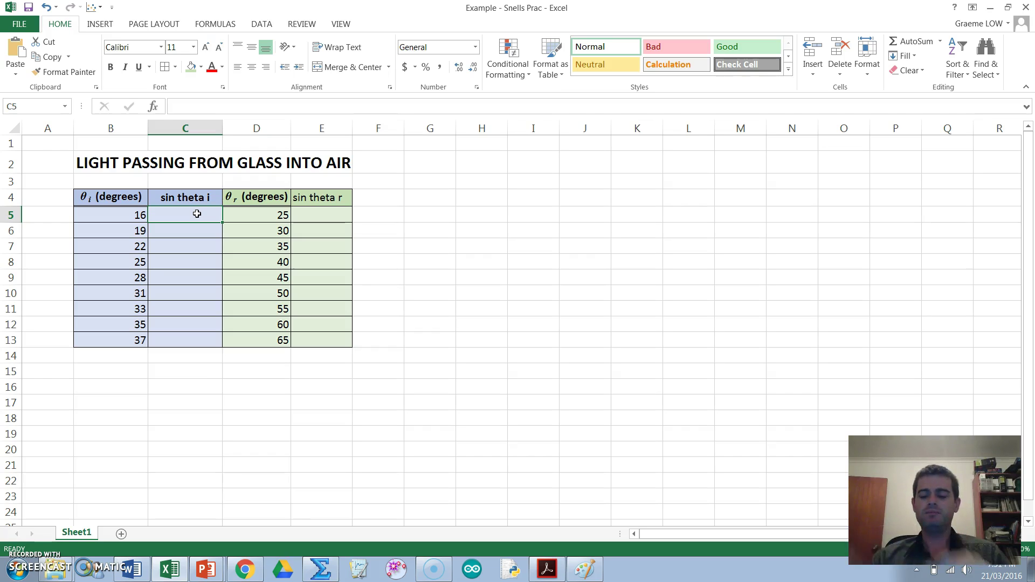
- Enter =SIN(B5*(3.14159/180)) in C5 for the sine of the first incidence angle
{"action": "type", "text": "="}
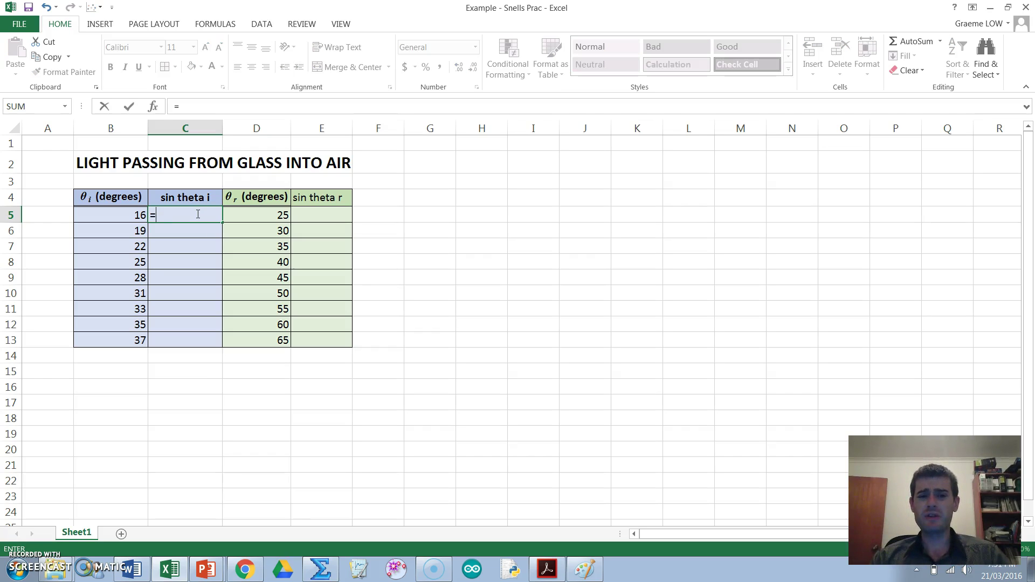
{"action": "type", "text": "S"}
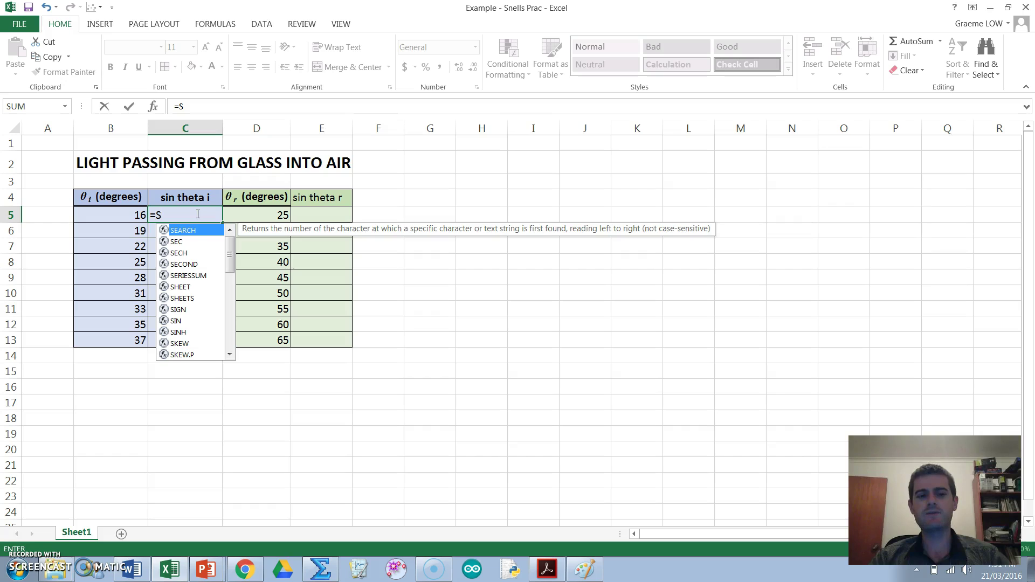
{"action": "type", "text": "IN"}
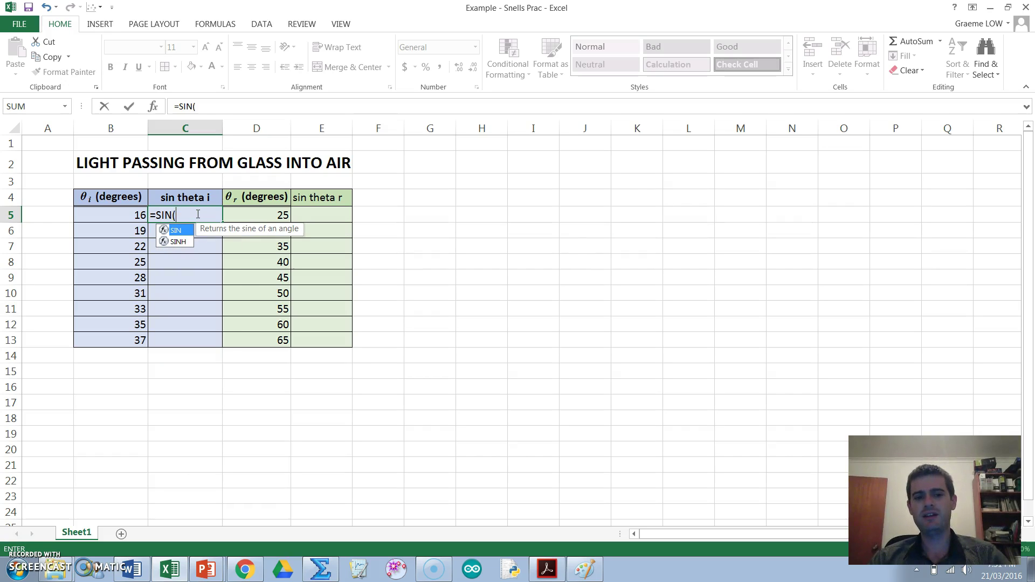
{"action": "type", "text": "("}
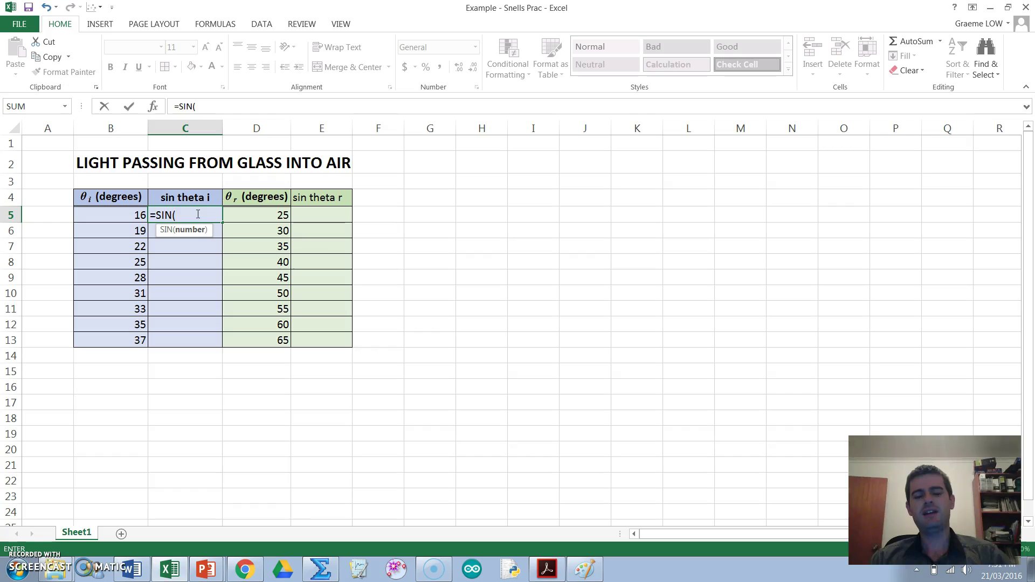
{"action": "left_click", "coordinate": [130, 216]}
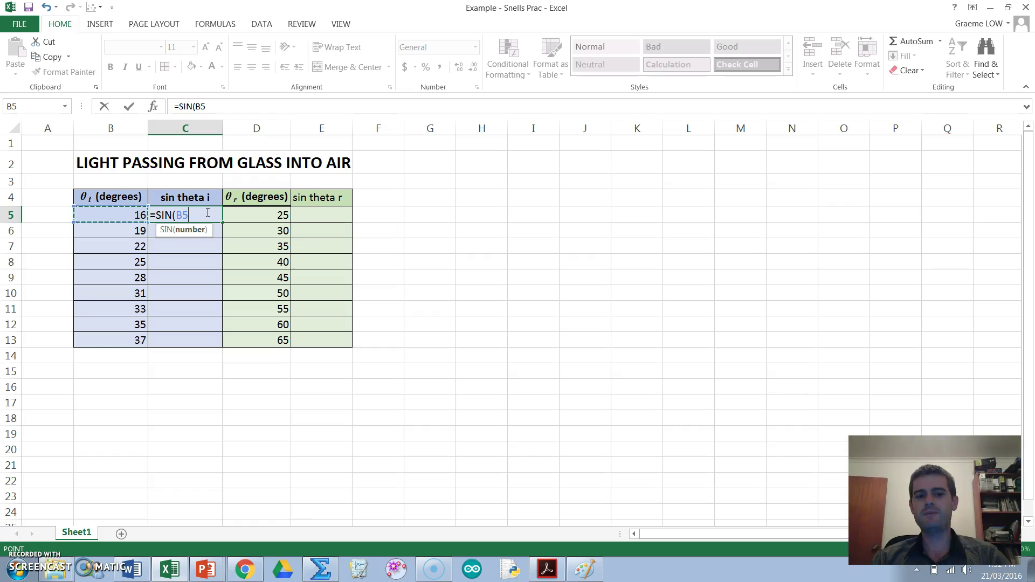
{"action": "type", "text": "*"}
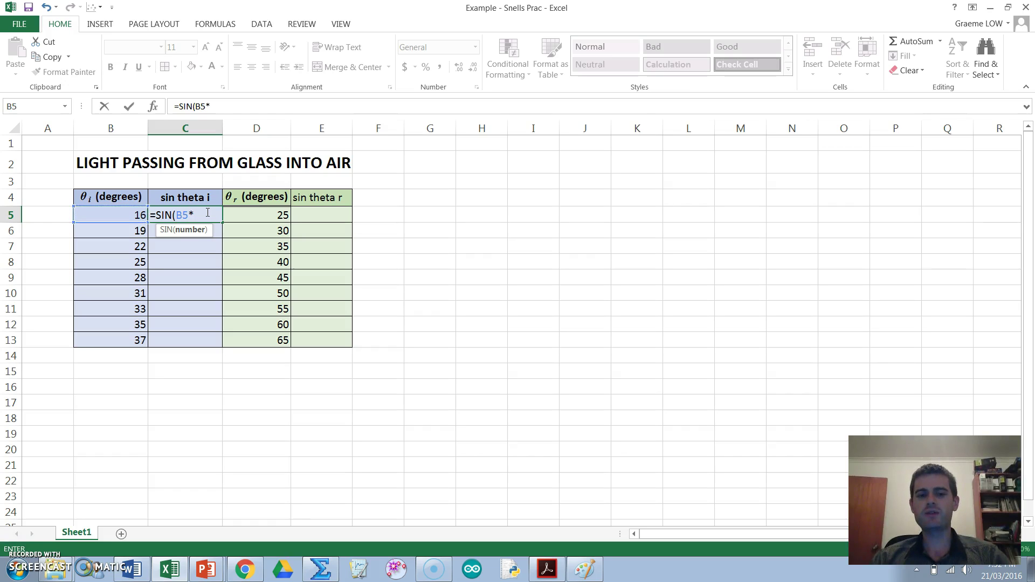
{"action": "type", "text": "("}
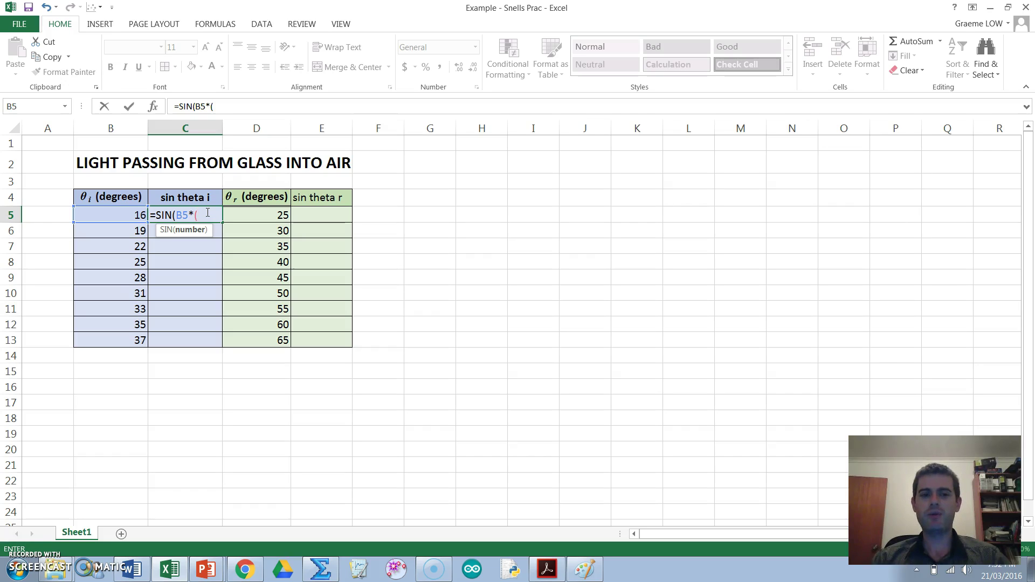
{"action": "type", "text": "3"}
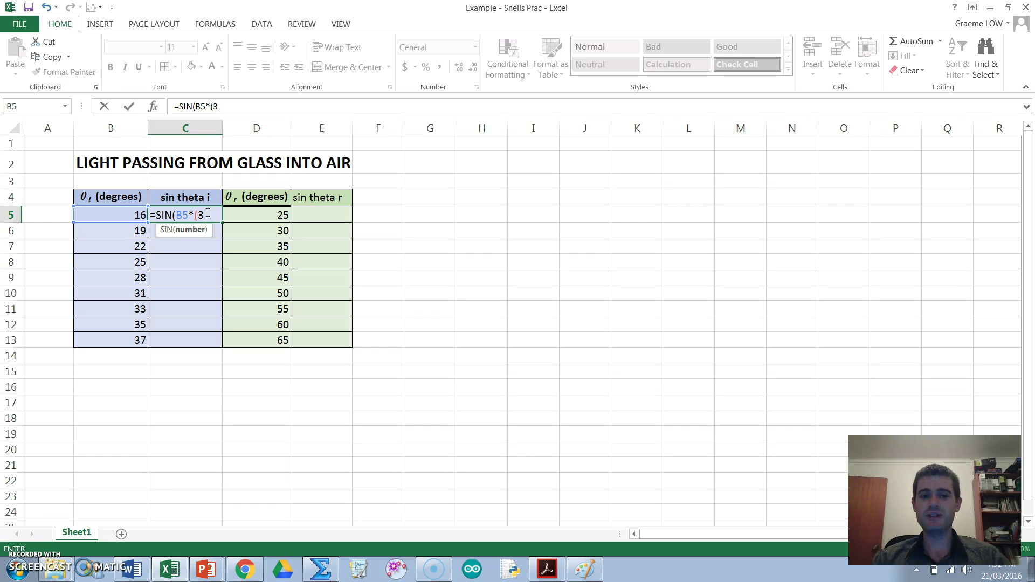
{"action": "type", "text": ".141"}
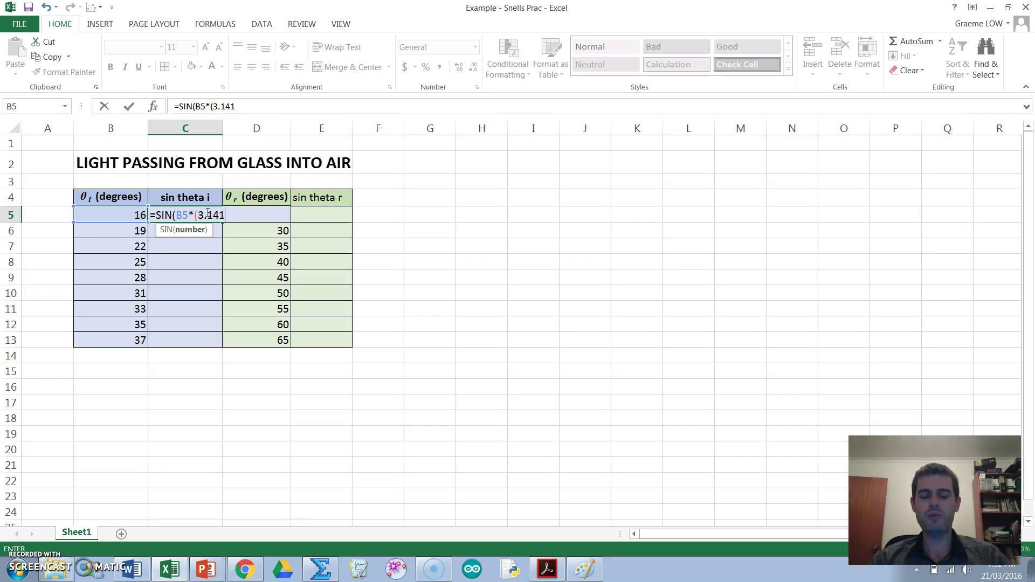
{"action": "type", "text": "59"}
{"action": "key", "text": "BackSpace"}
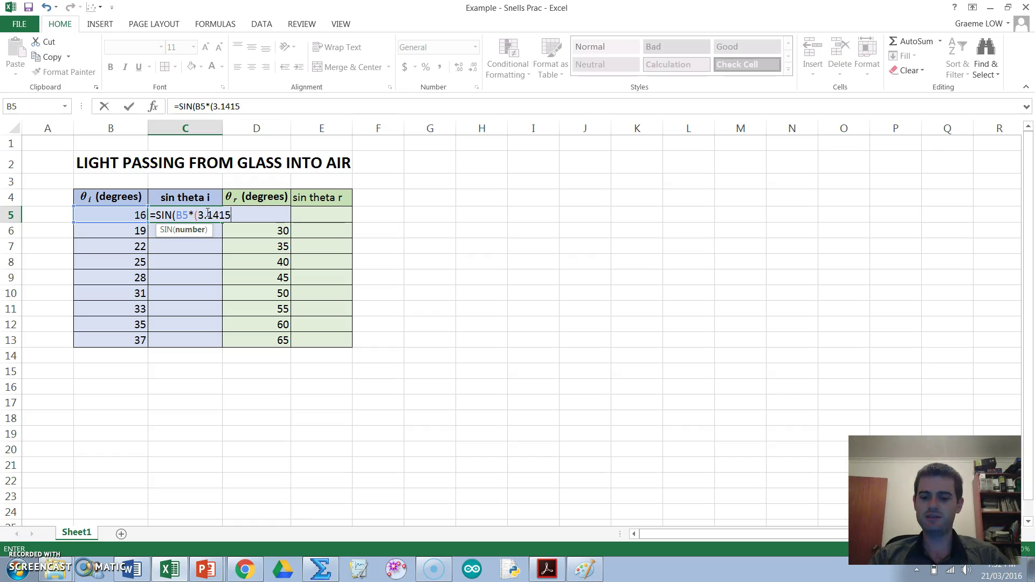
{"action": "type", "text": "9/"}
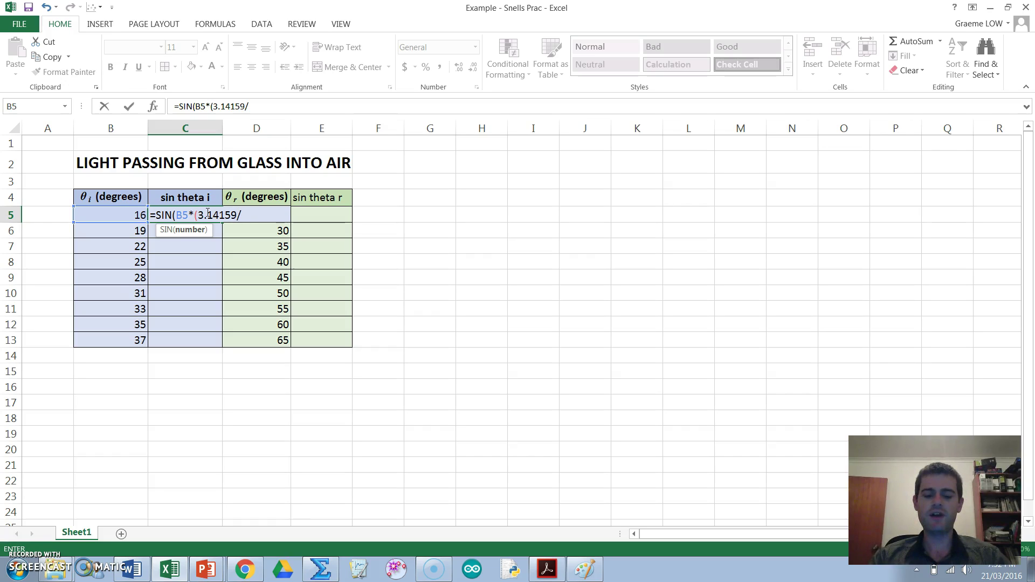
{"action": "type", "text": "180"}
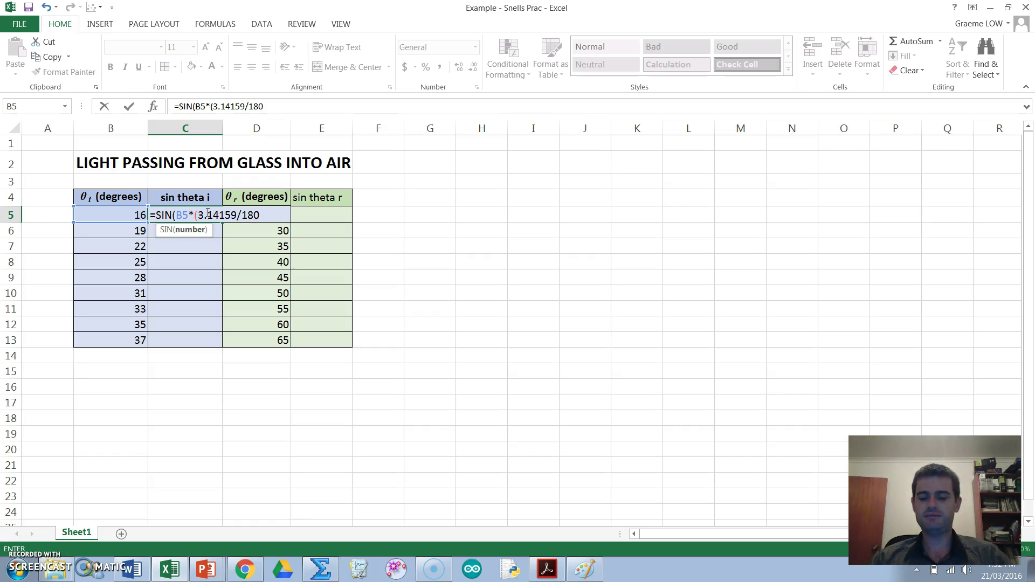
{"action": "type", "text": ")"}
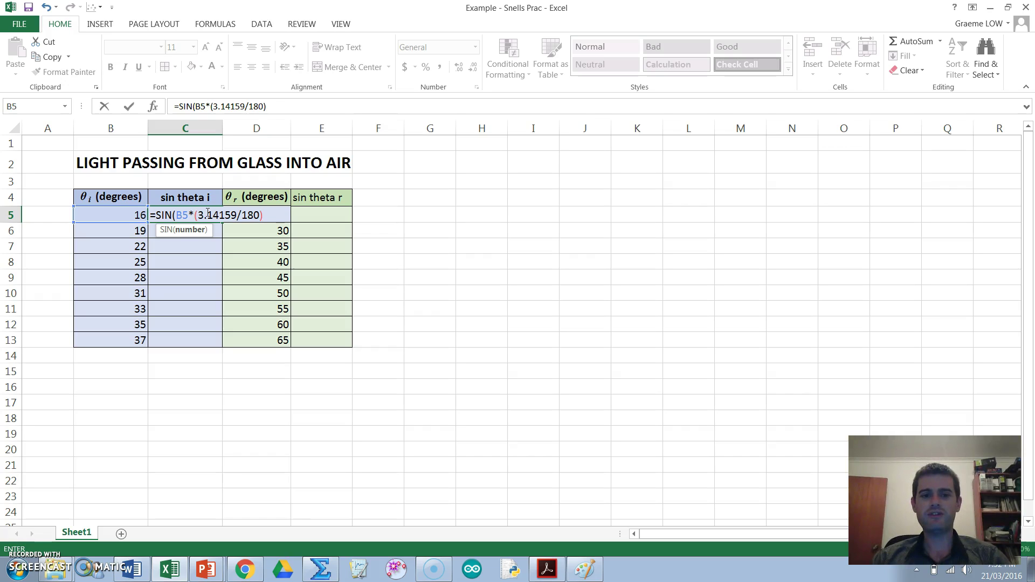
{"action": "type", "text": ")"}
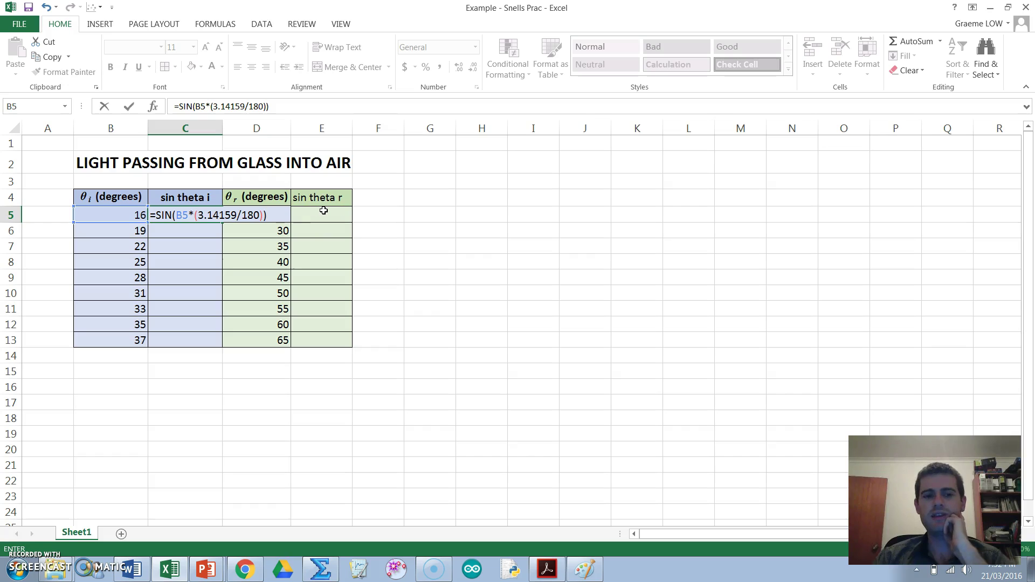
{"action": "key", "text": "Return"}
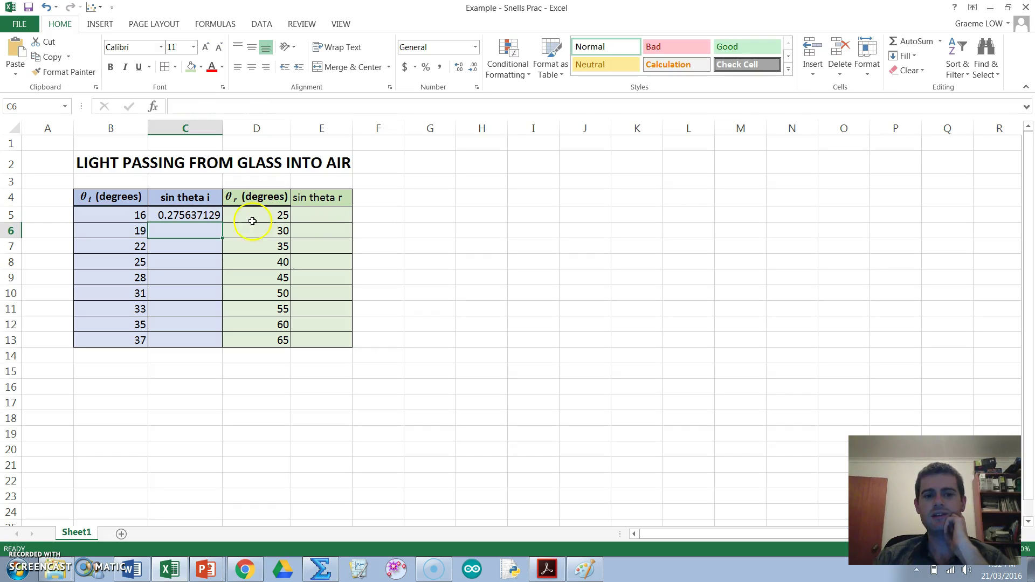
- Fill the sine formula down to C13 and display the values to two decimals
{"action": "left_click", "coordinate": [212, 217]}
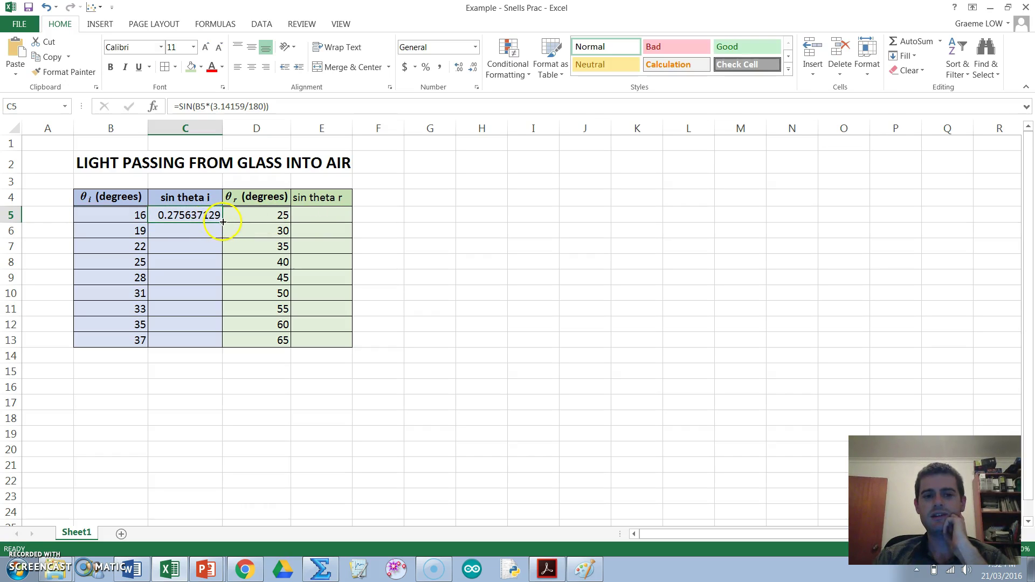
{"action": "double_click", "coordinate": [222, 223]}
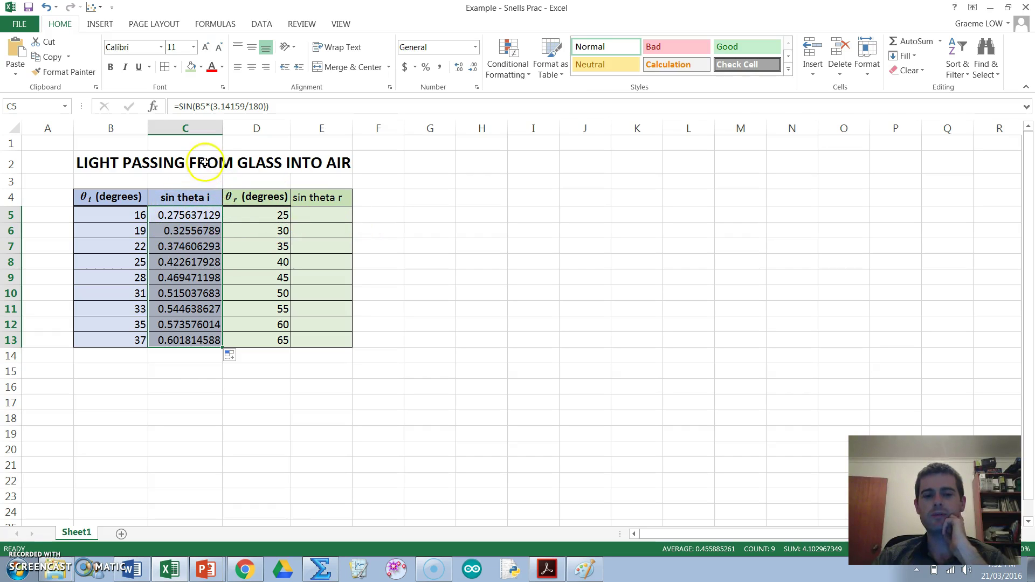
{"action": "left_click", "coordinate": [474, 69]}
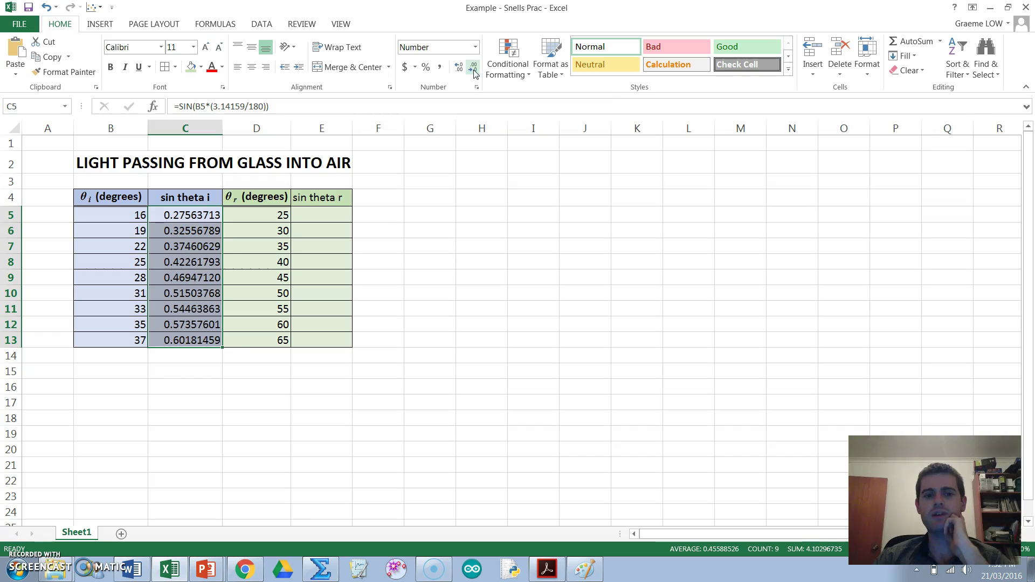
{"action": "left_click", "coordinate": [474, 68]}
{"action": "left_click", "coordinate": [473, 68]}
{"action": "left_click", "coordinate": [473, 69]}
{"action": "left_click", "coordinate": [472, 69]}
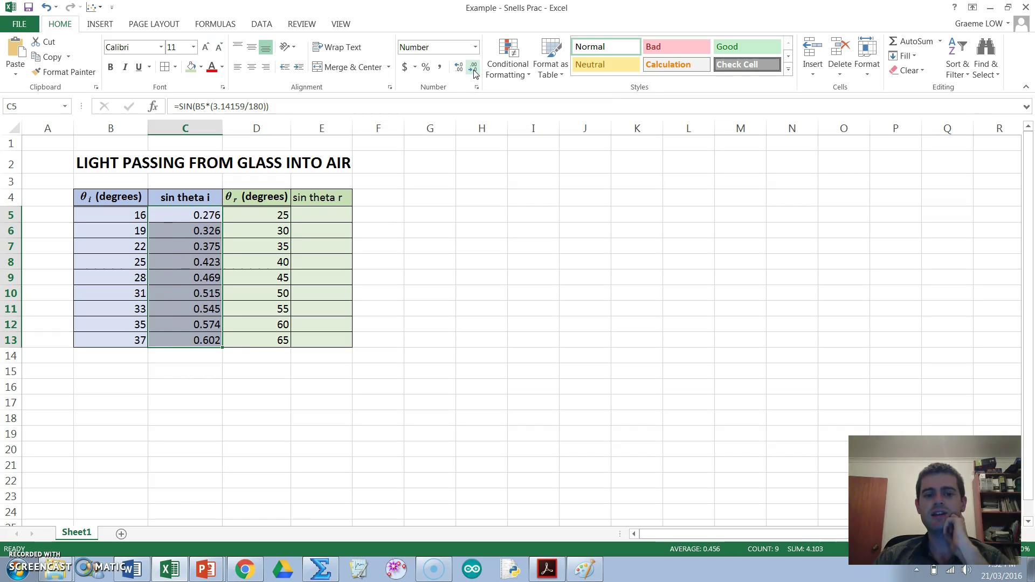
{"action": "left_click", "coordinate": [473, 68]}
{"action": "left_click", "coordinate": [447, 183]}
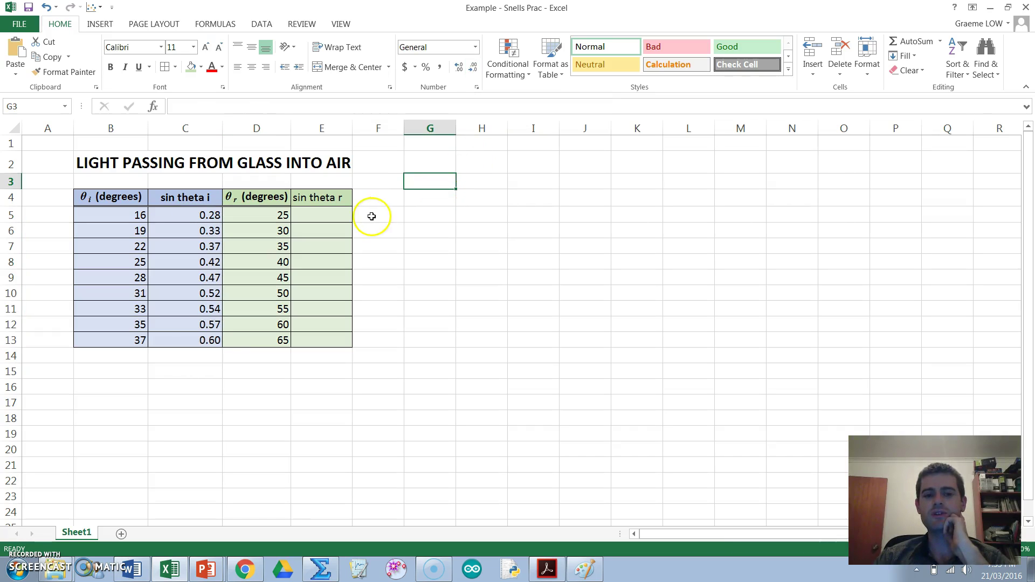
- Enter =SIN(D5*(3.14159/180)) in E5 for the sine of the first refraction angle
{"action": "left_click", "coordinate": [324, 216]}
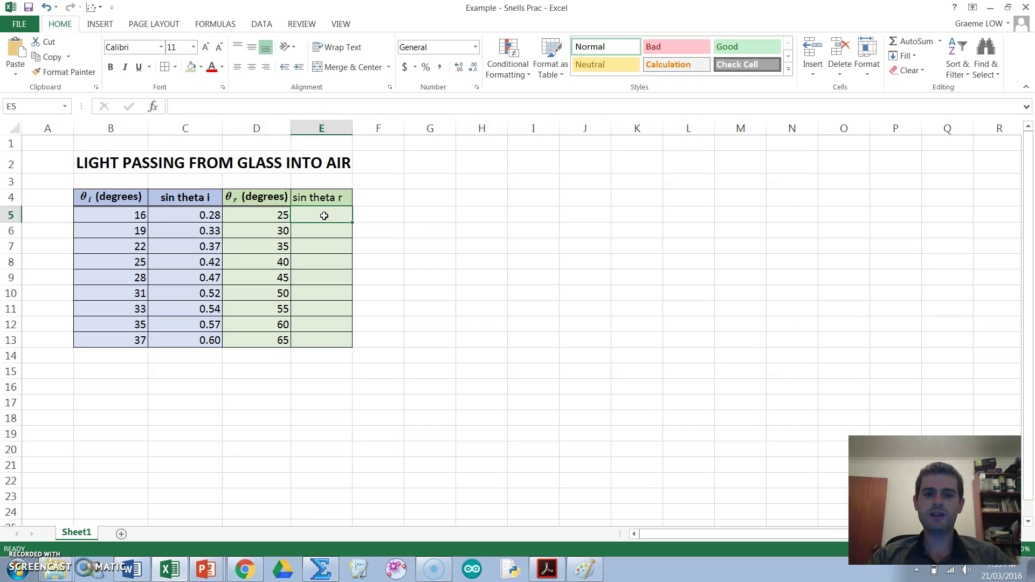
{"action": "type", "text": "="}
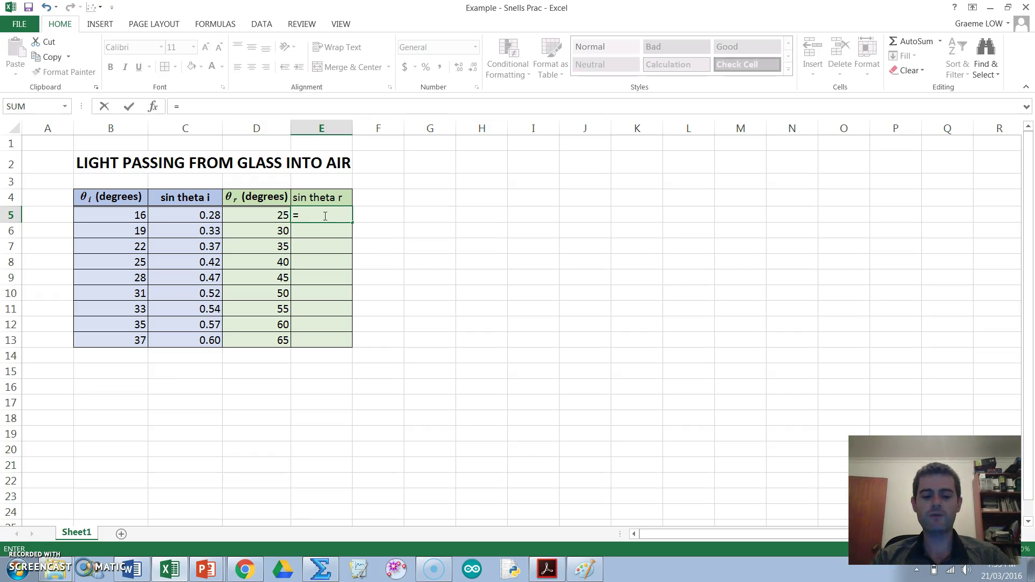
{"action": "type", "text": "SIN"}
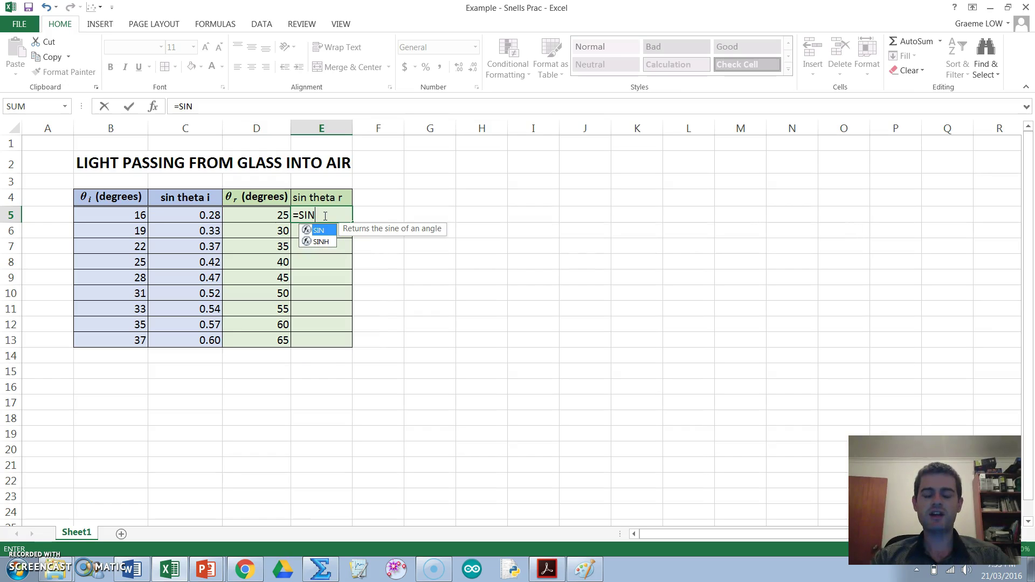
{"action": "type", "text": "("}
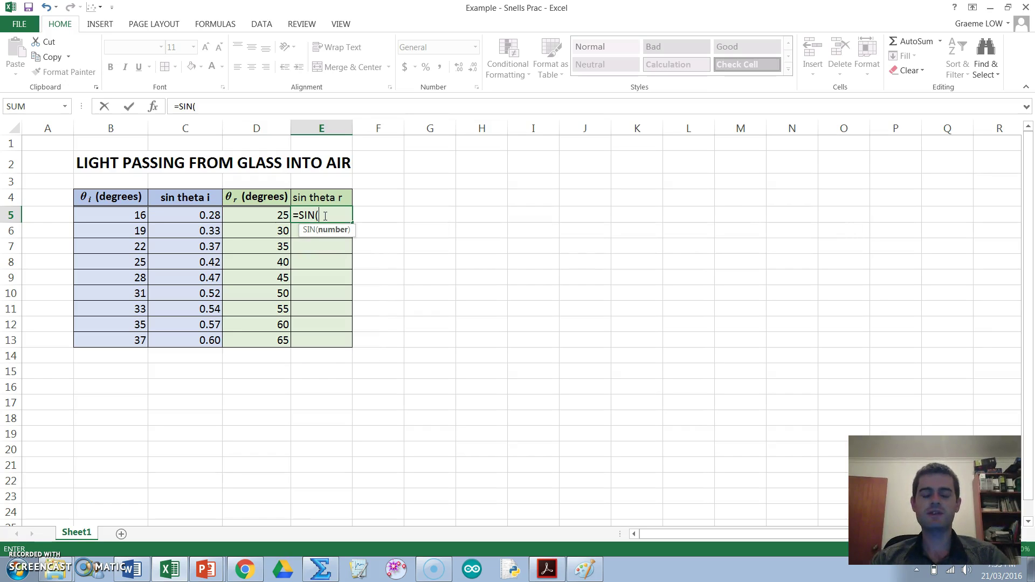
{"action": "left_click", "coordinate": [269, 215]}
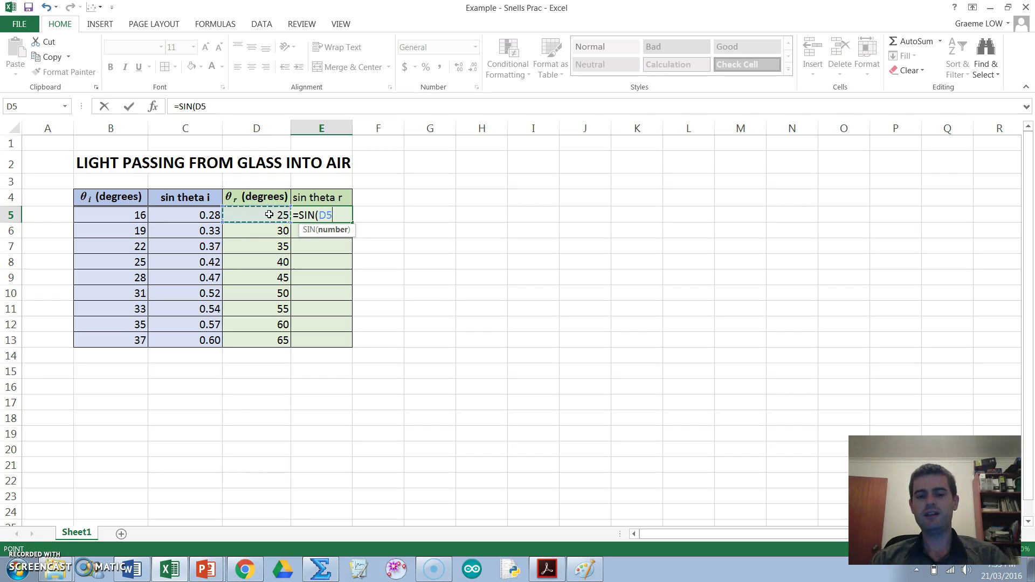
{"action": "type", "text": "*"}
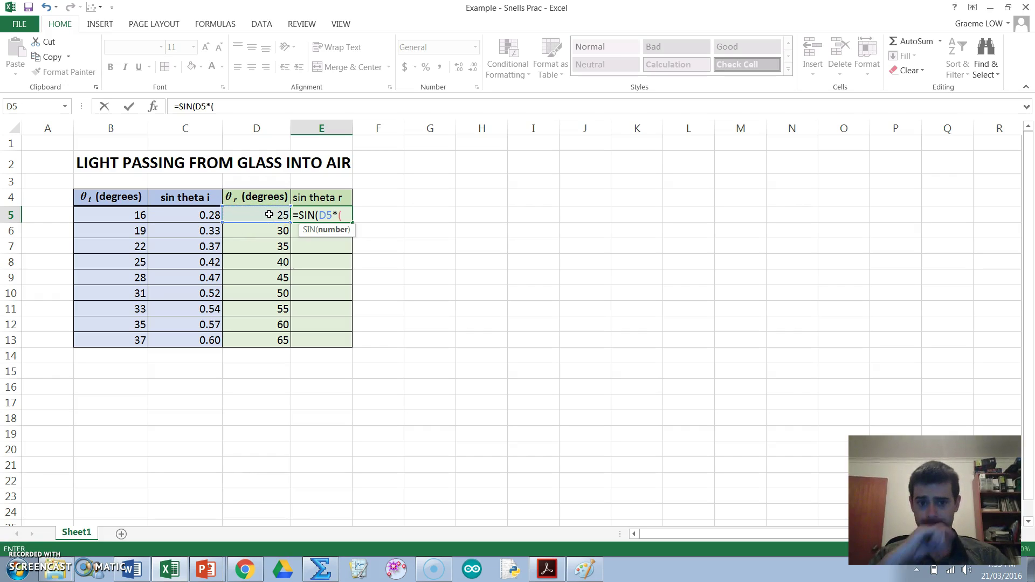
{"action": "type", "text": "(3."}
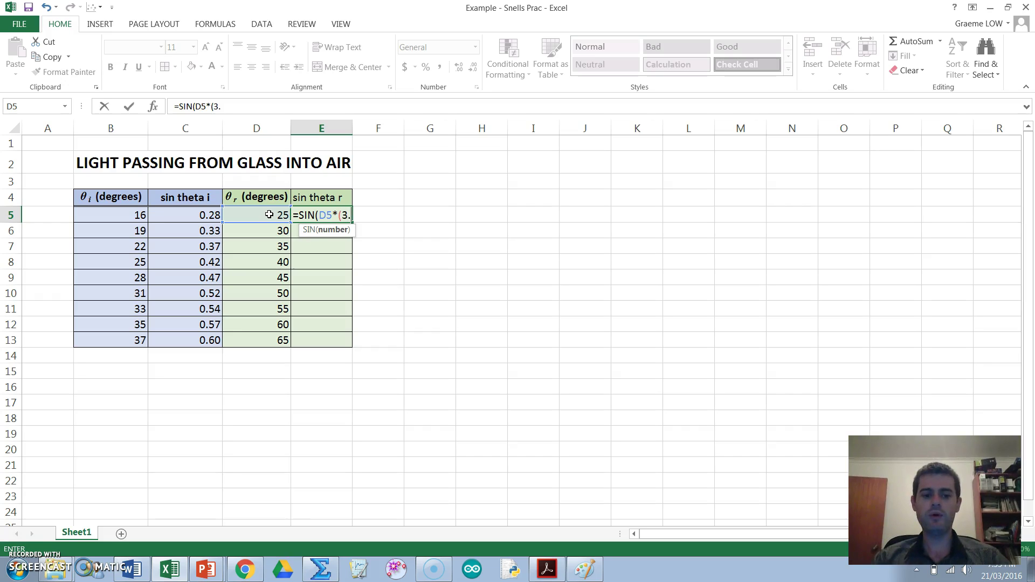
{"action": "type", "text": "14159/18"}
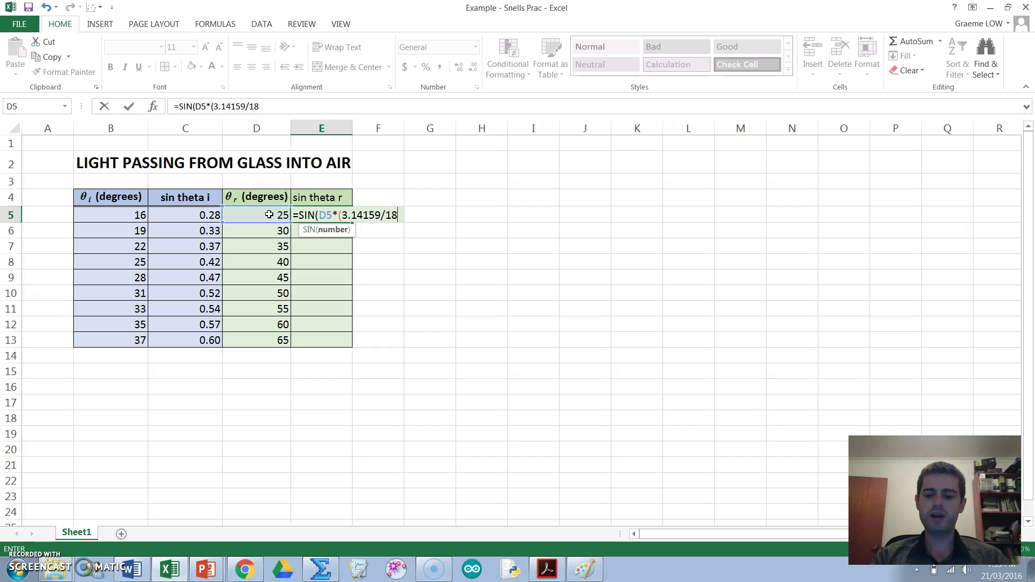
{"action": "type", "text": "0)"}
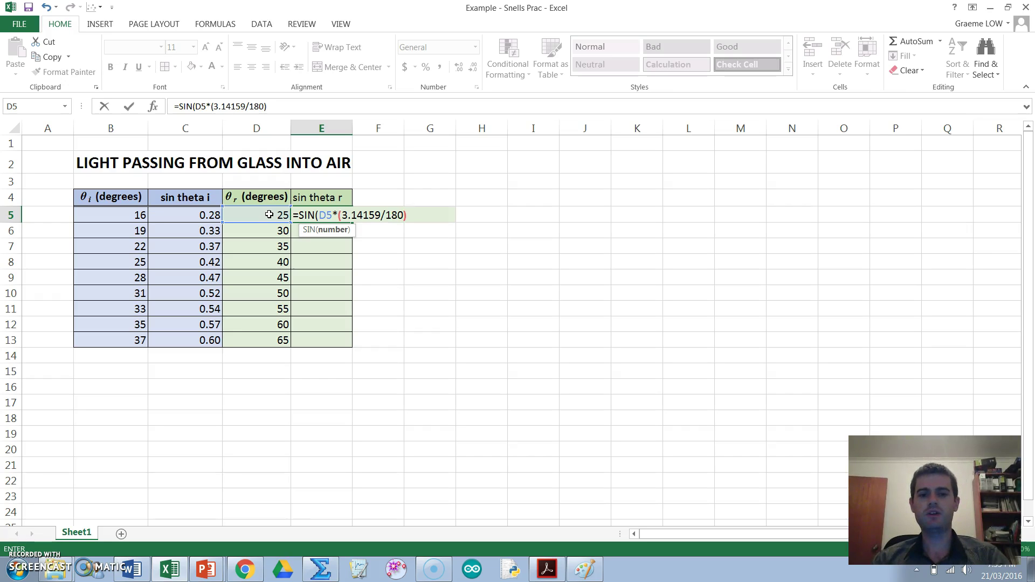
{"action": "type", "text": ")"}
{"action": "key", "text": "Return"}
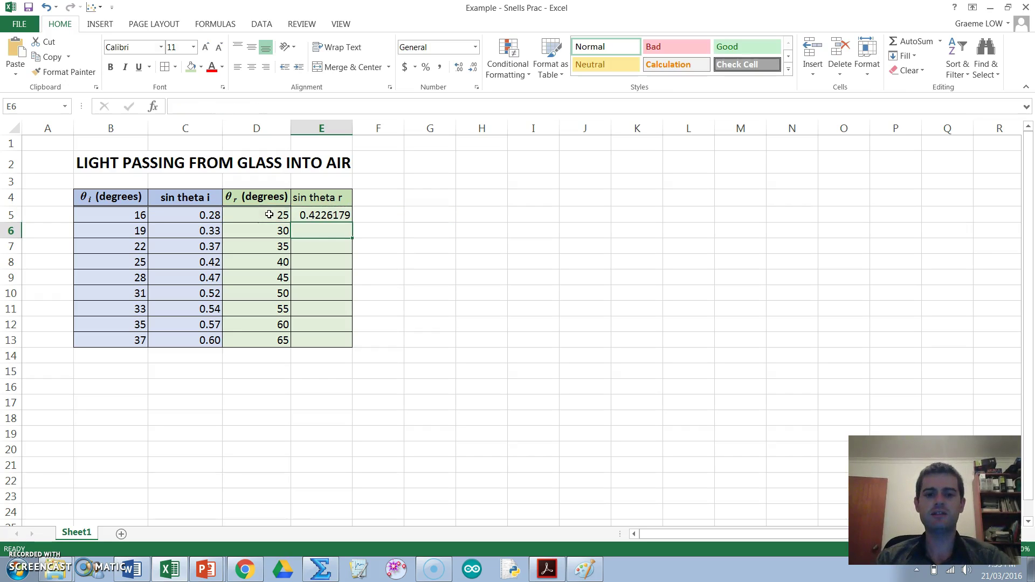
- Copy the E5 formula down to E13 and display the values to three decimals
{"action": "left_click", "coordinate": [326, 216]}
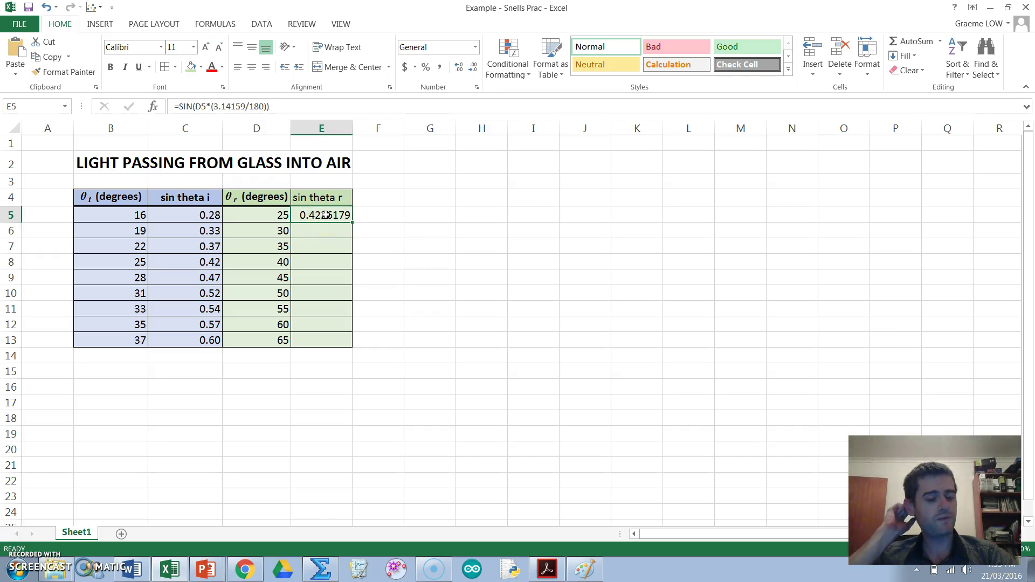
{"action": "left_click", "coordinate": [327, 215]}
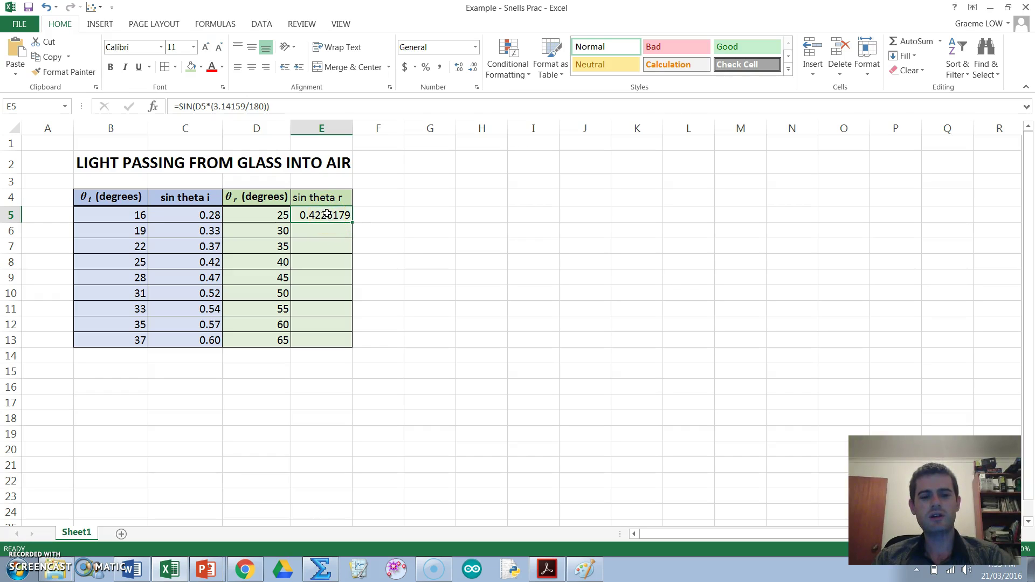
{"action": "left_click", "coordinate": [329, 214]}
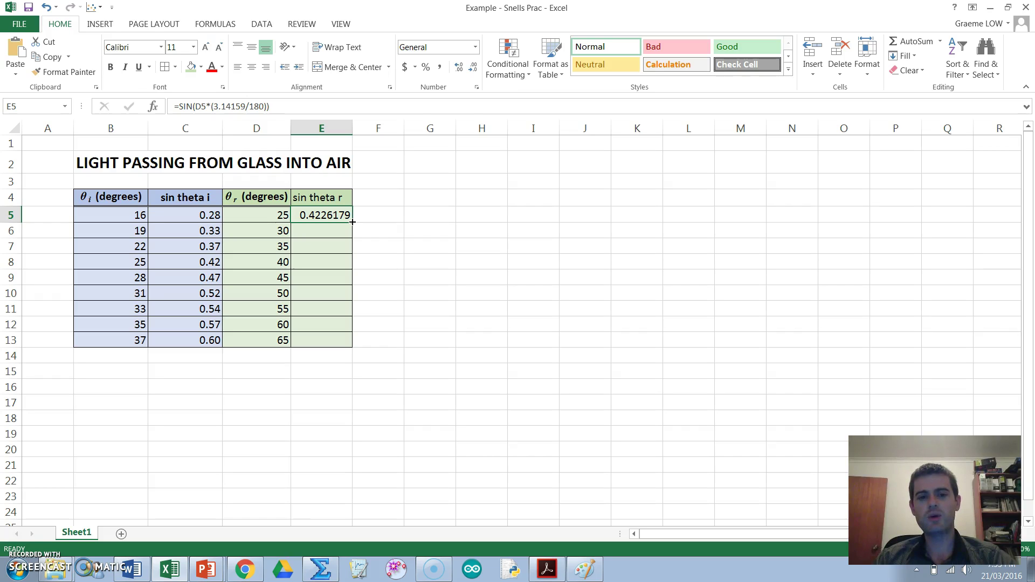
{"action": "double_click", "coordinate": [352, 221]}
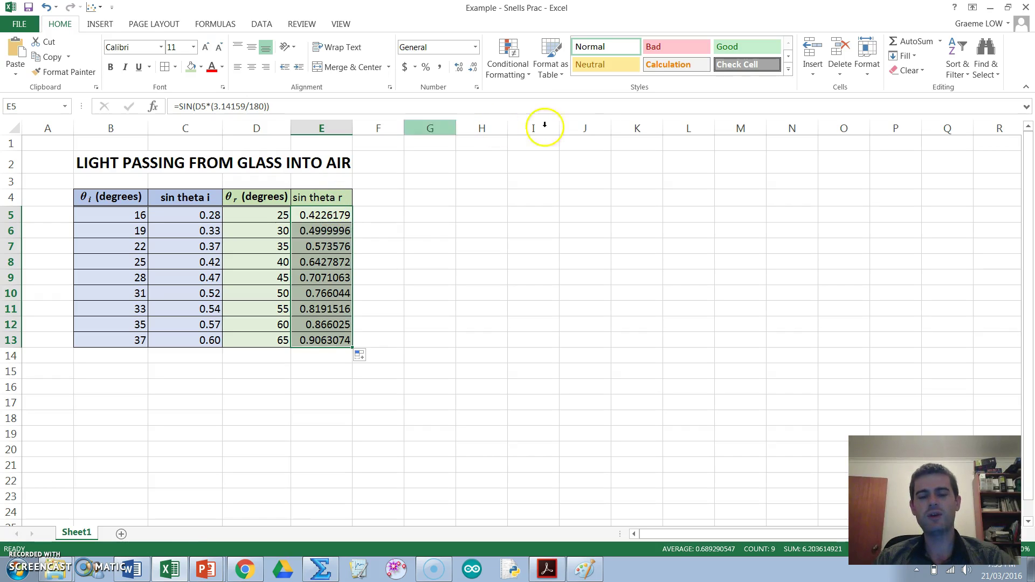
{"action": "left_click", "coordinate": [473, 67]}
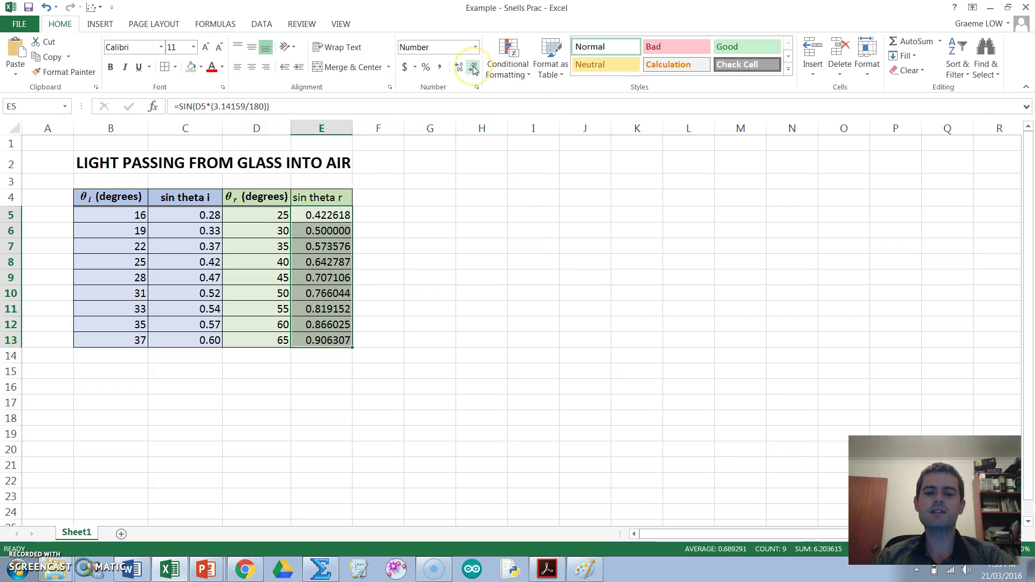
{"action": "left_click", "coordinate": [473, 66]}
{"action": "left_click", "coordinate": [473, 67]}
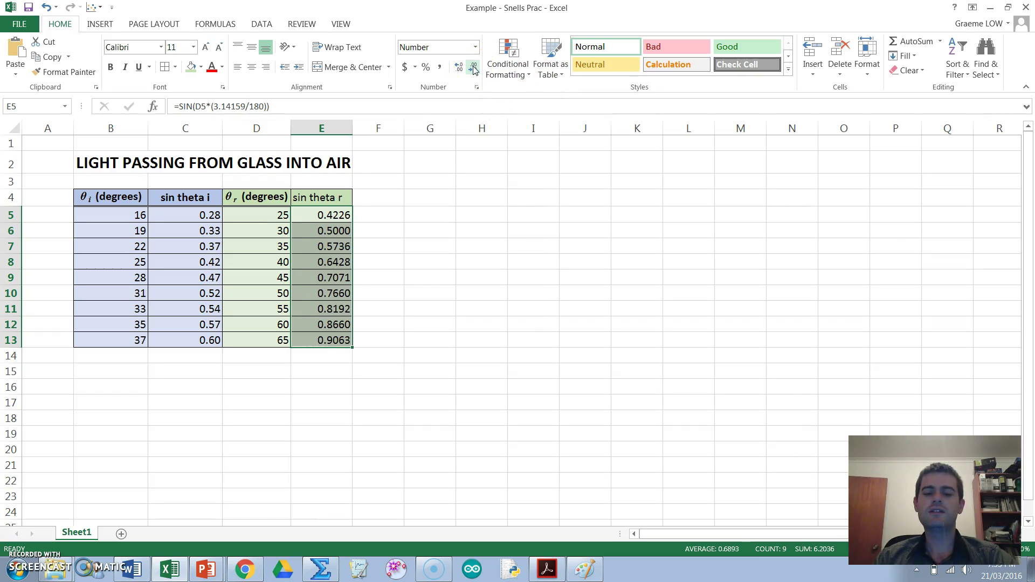
{"action": "left_click", "coordinate": [473, 67]}
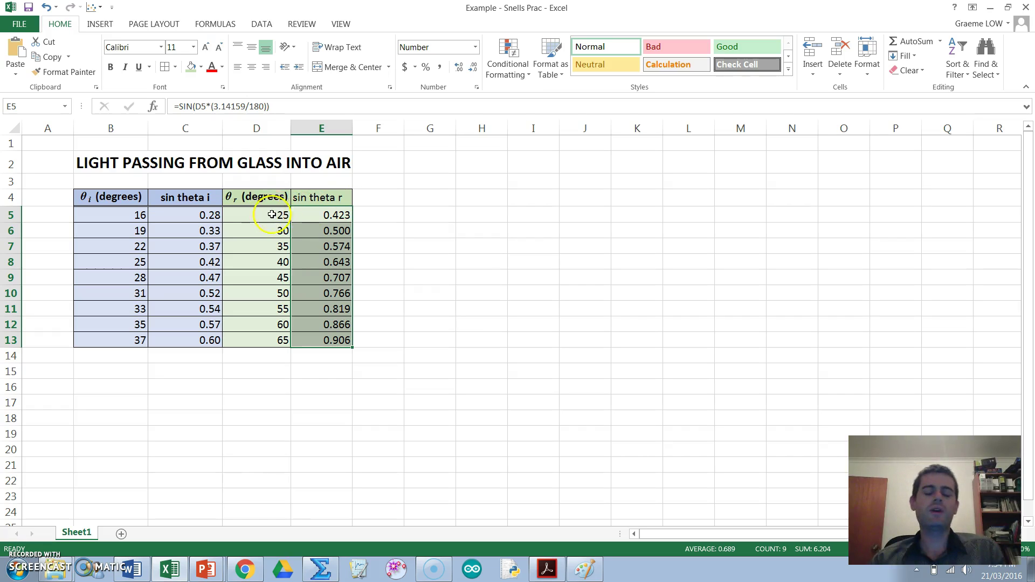
- Select the sin theta i values C5:C13 together with the sin theta r values E5:E13
{"action": "left_click", "coordinate": [171, 214]}
{"action": "left_click_drag", "start_coordinate": [171, 214], "coordinate": [178, 341]}
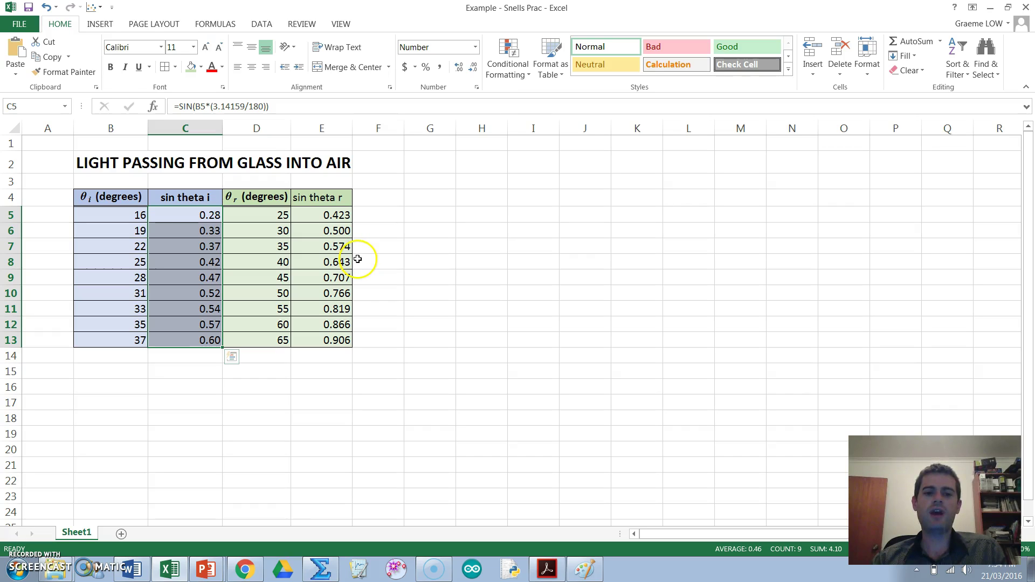
{"action": "left_click_drag", "start_coordinate": [323, 212], "coordinate": [326, 339]}
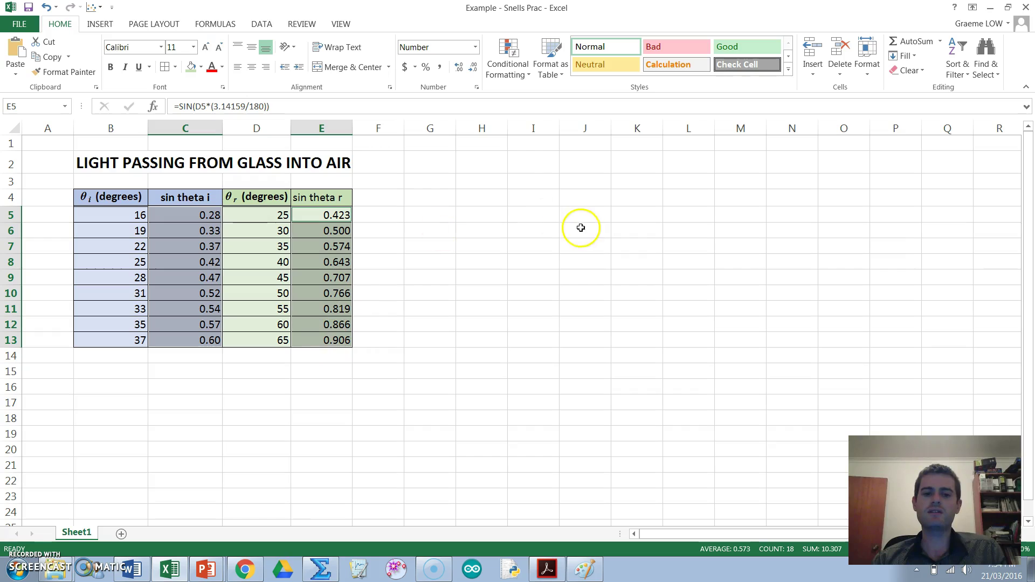
{"action": "left_click", "coordinate": [103, 26]}
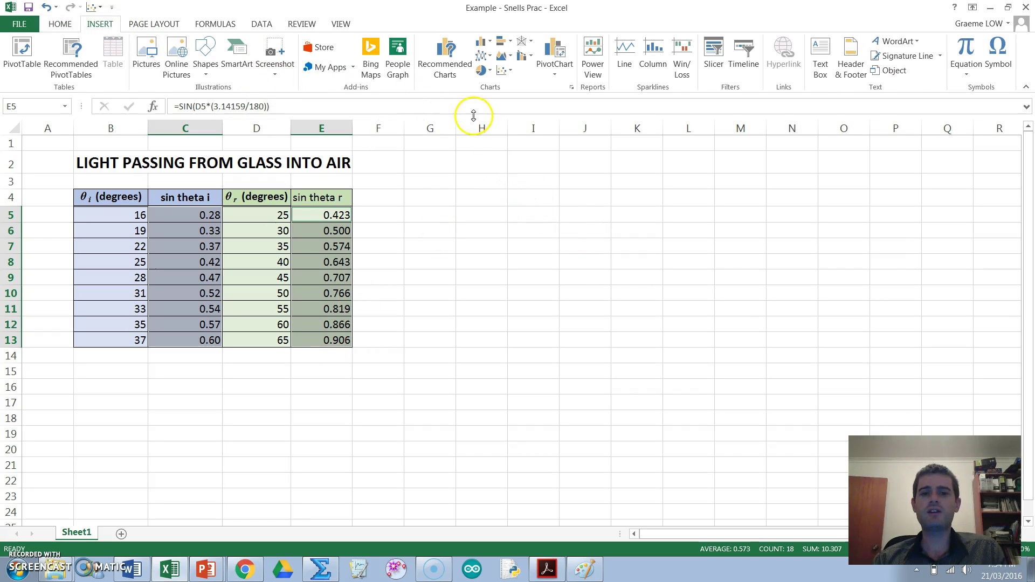
- Insert a plain scatter chart of the selected sine values and place it over columns H–N
{"action": "left_click", "coordinate": [502, 72]}
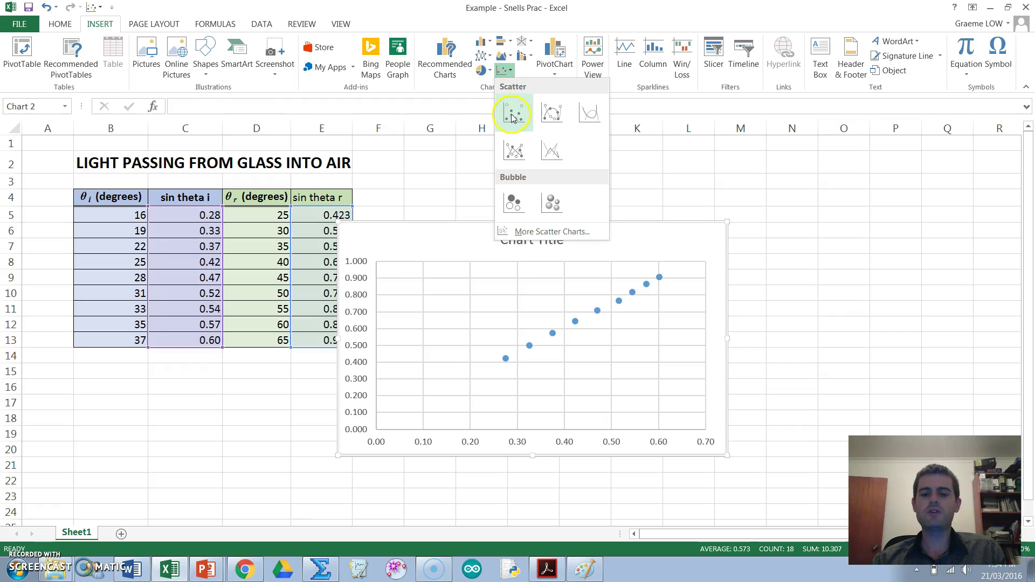
{"action": "left_click", "coordinate": [514, 112]}
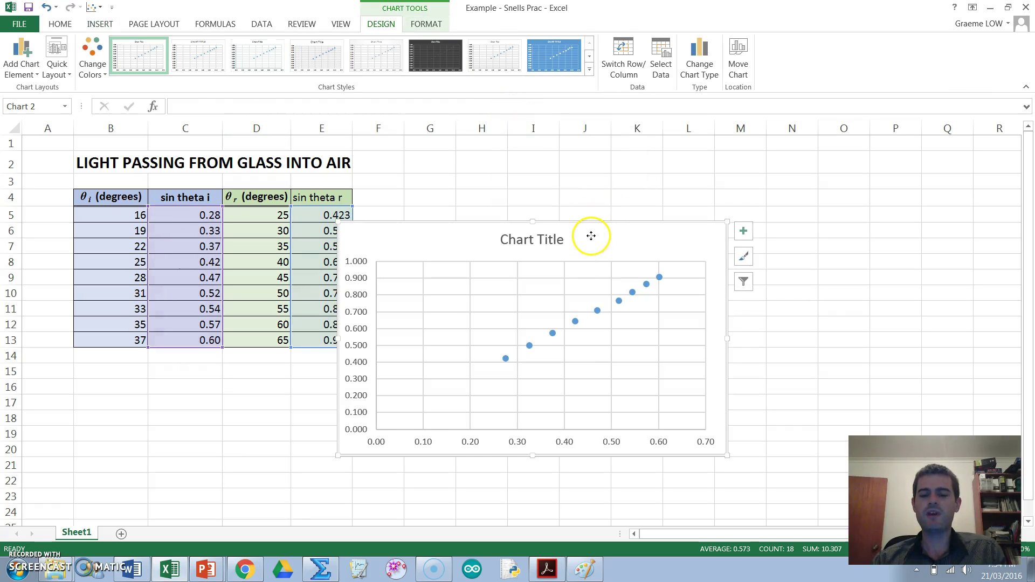
{"action": "left_click_drag", "start_coordinate": [591, 234], "coordinate": [678, 180]}
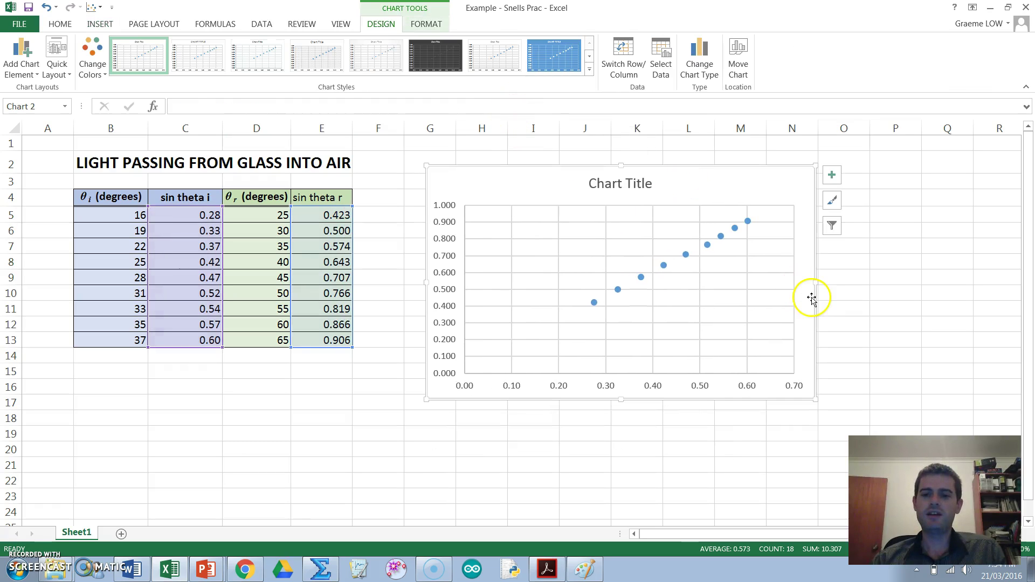
- Apply Quick Layout 9 for trendline, equation and R², and move the equation beside the chart title
{"action": "left_click", "coordinate": [68, 79]}
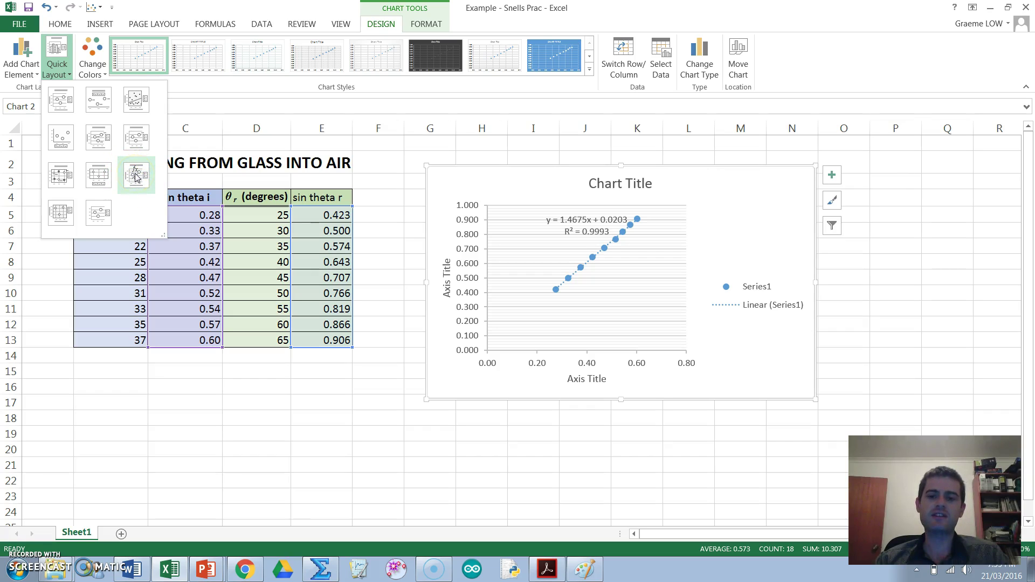
{"action": "left_click", "coordinate": [135, 178]}
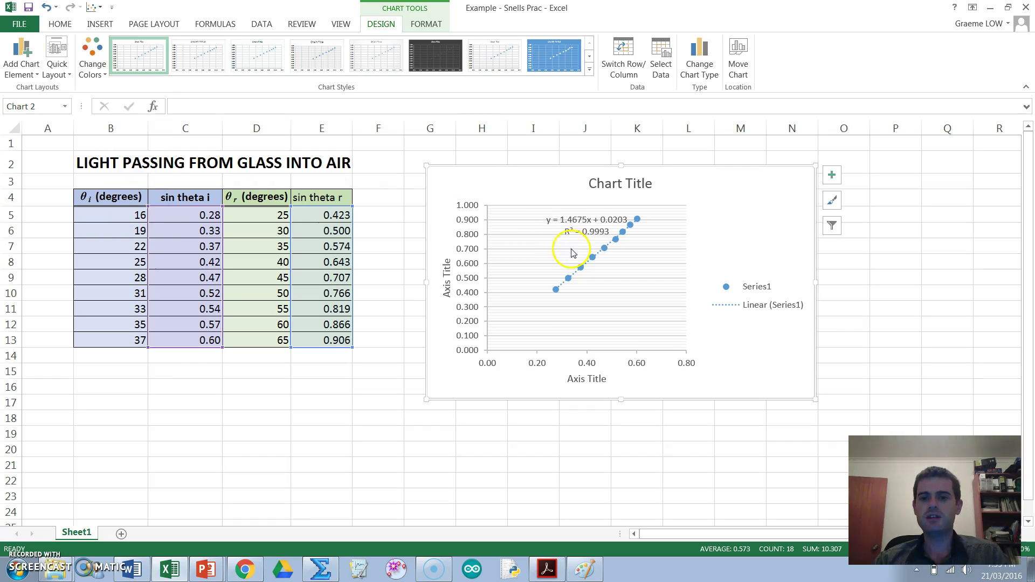
{"action": "left_click_drag", "start_coordinate": [578, 221], "coordinate": [735, 204]}
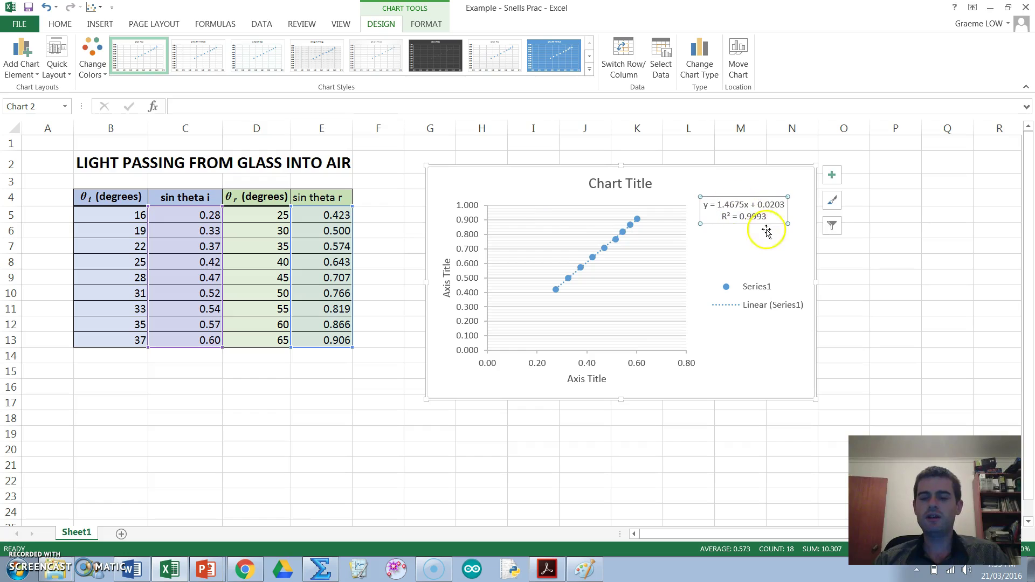
{"action": "left_click", "coordinate": [727, 230]}
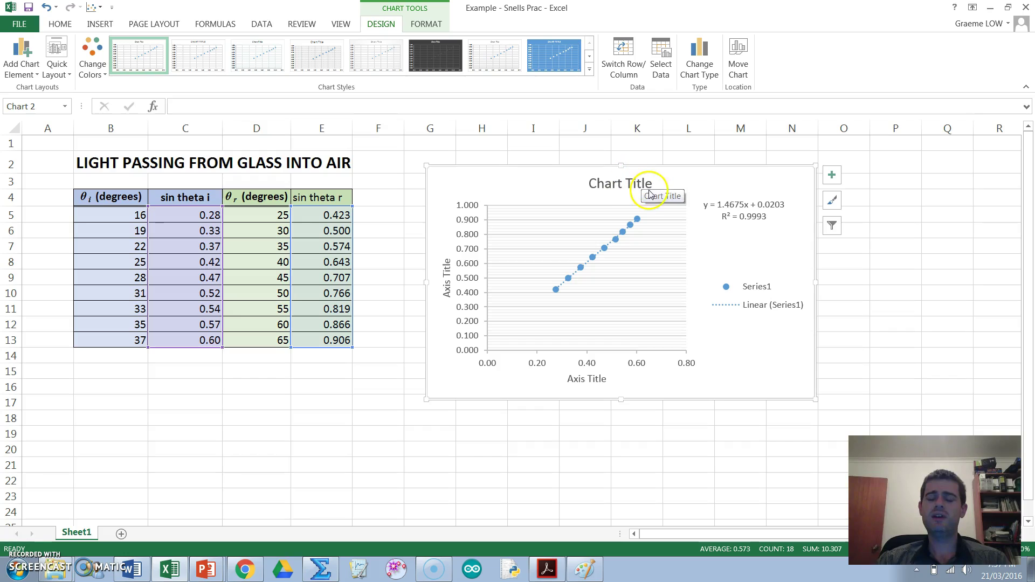
{"action": "left_click", "coordinate": [649, 191]}
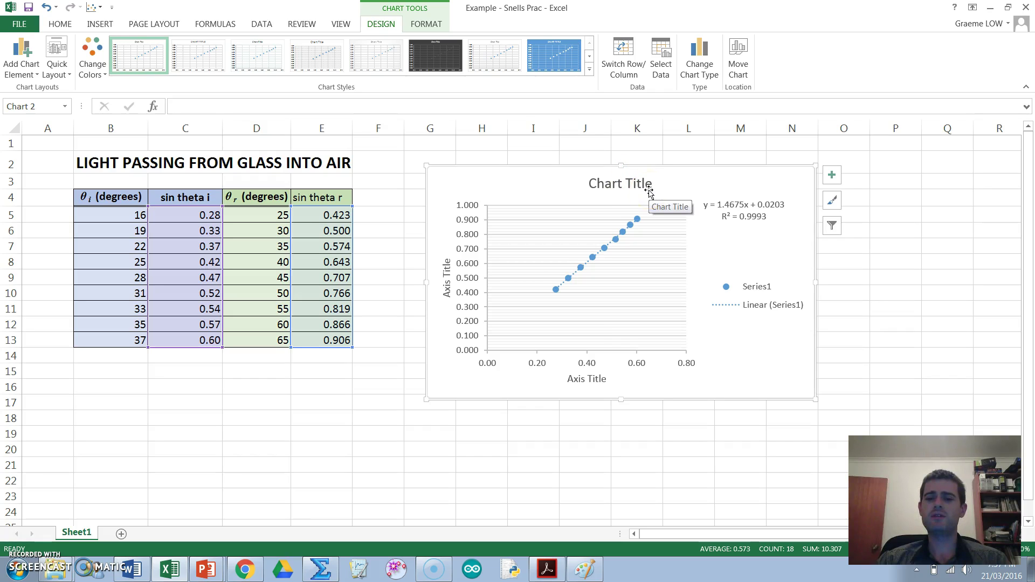
{"action": "left_click", "coordinate": [624, 181]}
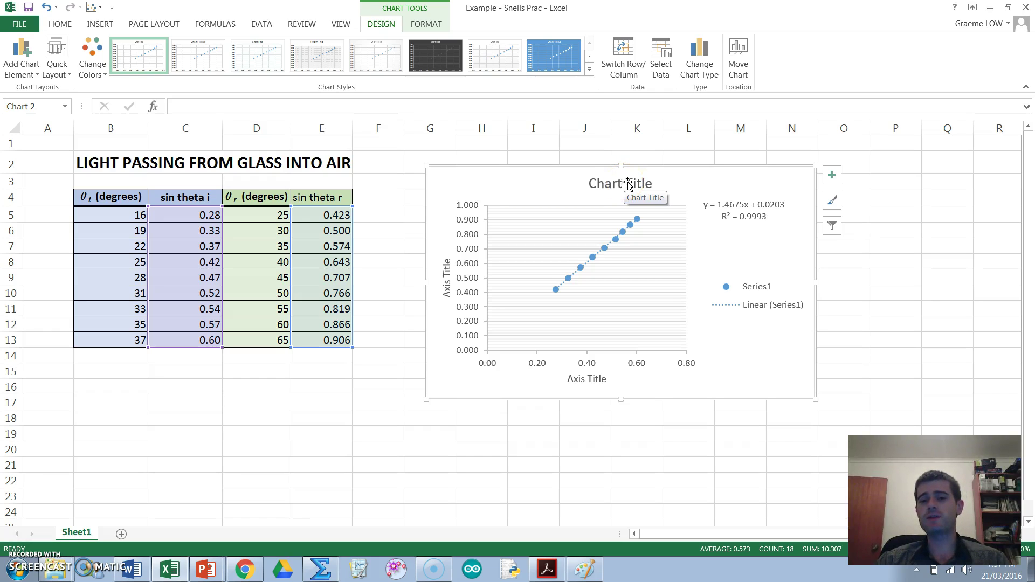
{"action": "left_click", "coordinate": [746, 185]}
{"action": "left_click", "coordinate": [702, 180]}
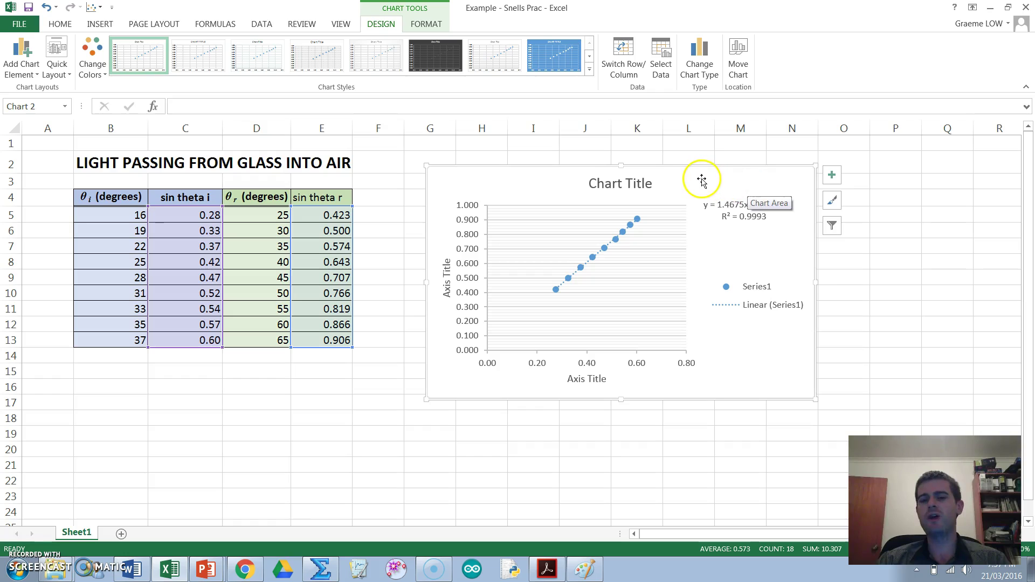